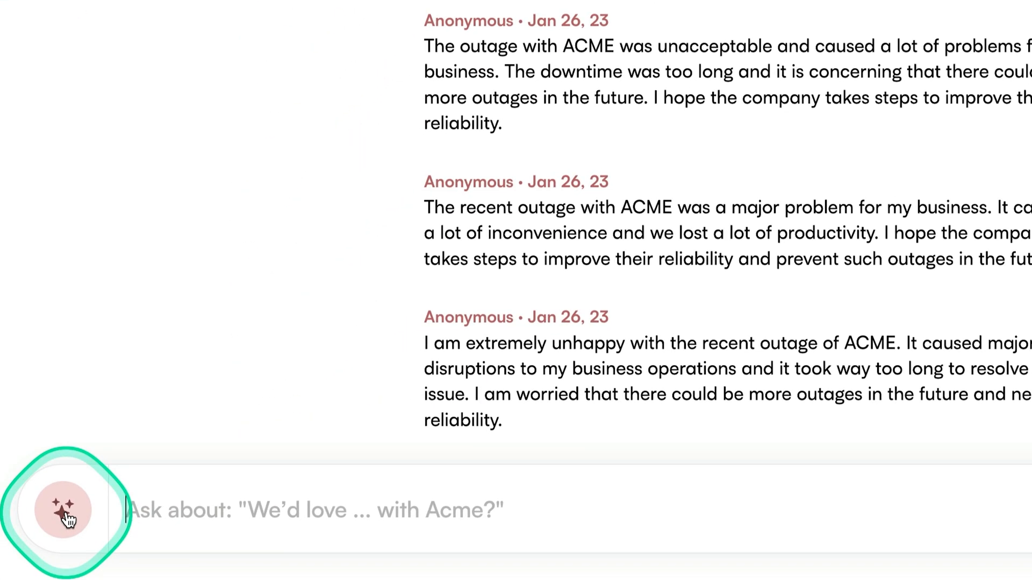
# - Ask Holler for the key priority action points from the Acme survey answers via the suggested prompt
pyautogui.click(67, 512)
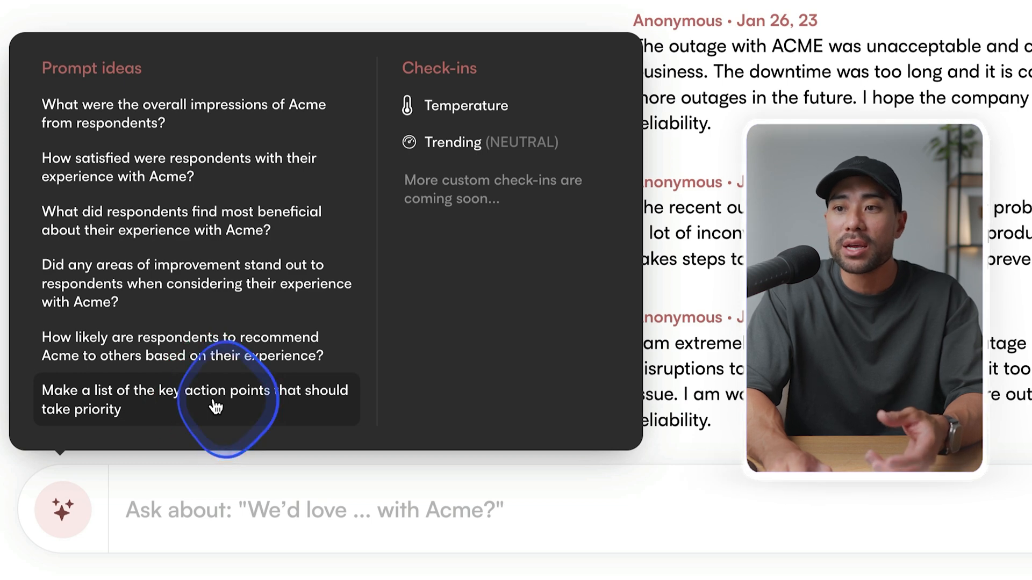
pyautogui.click(213, 398)
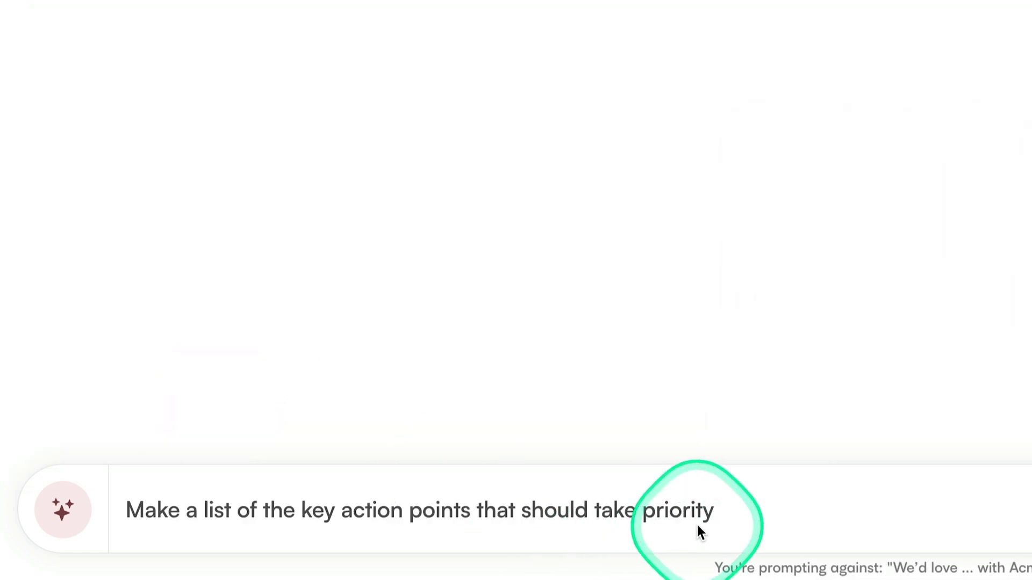
pyautogui.press('Return')
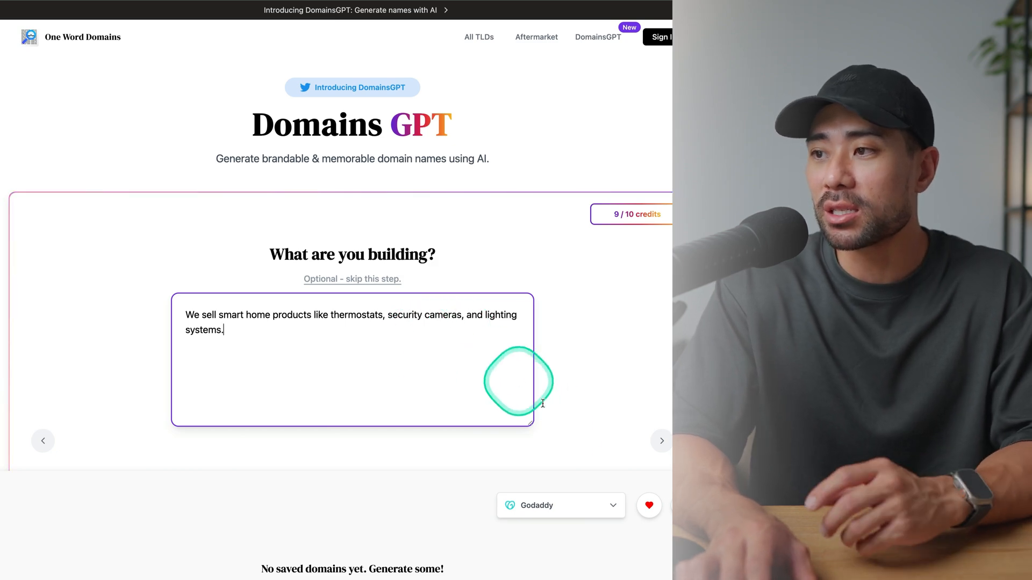
# - Advance to Extra Settings keeping .com and generate domain name suggestions
pyautogui.click(660, 441)
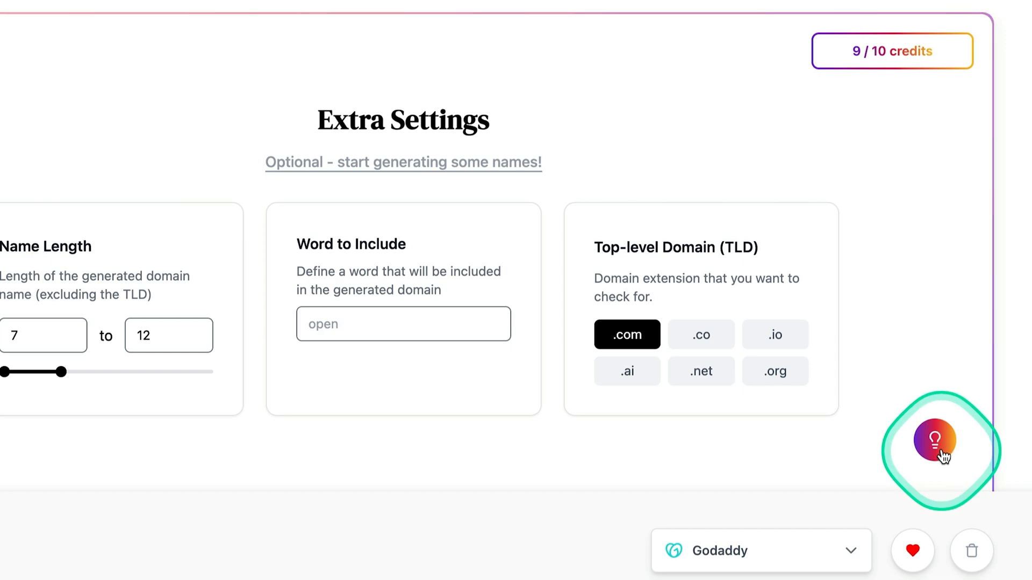
pyautogui.click(935, 441)
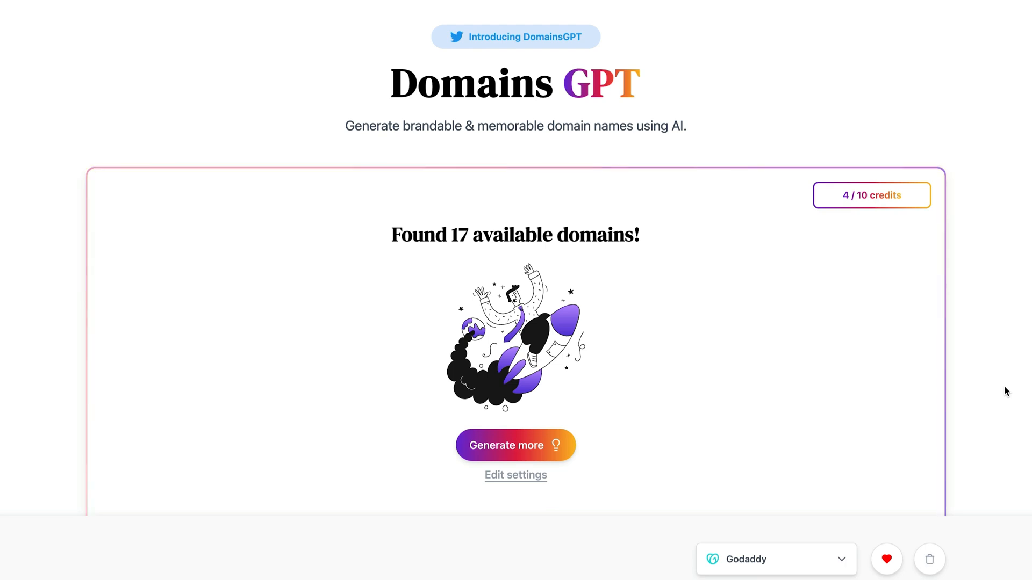
pyautogui.scroll(-5, 1004, 387)
pyautogui.scroll(-3, 1004, 387)
pyautogui.scroll(-2, 1004, 387)
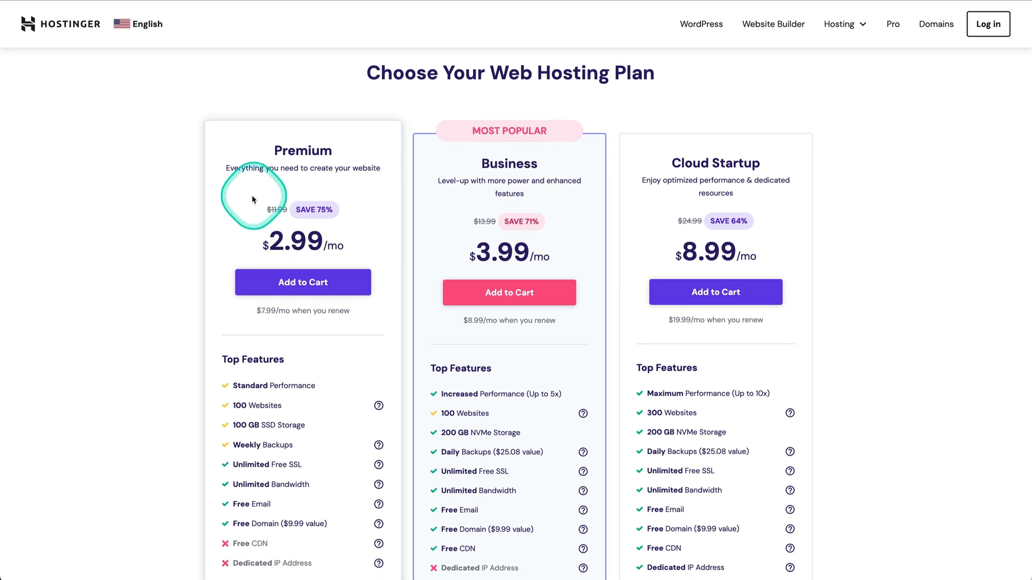
pyautogui.scroll(-1, 253, 199)
pyautogui.scroll(-2, 252, 199)
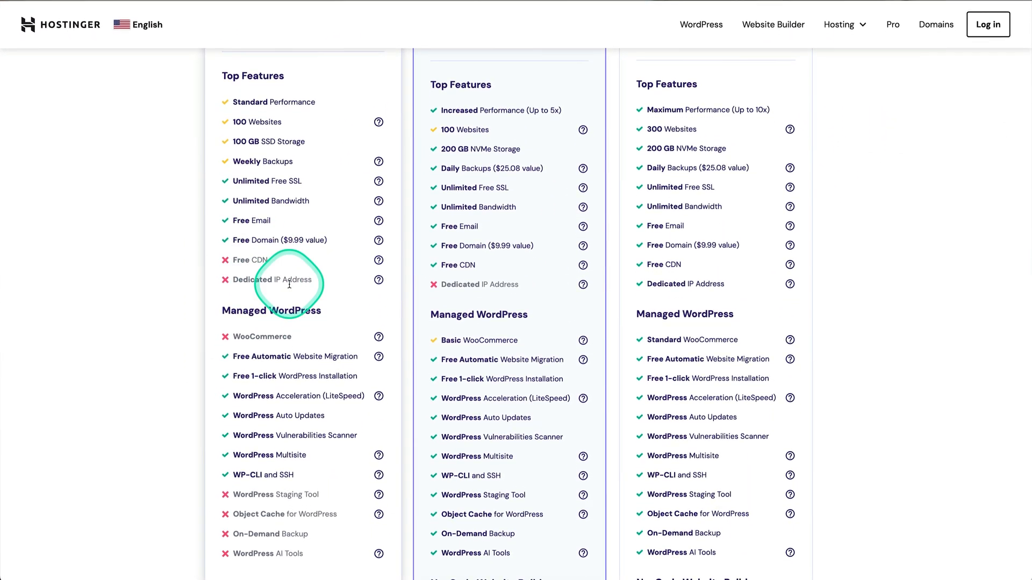
pyautogui.scroll(-3, 290, 284)
pyautogui.scroll(-3, 289, 284)
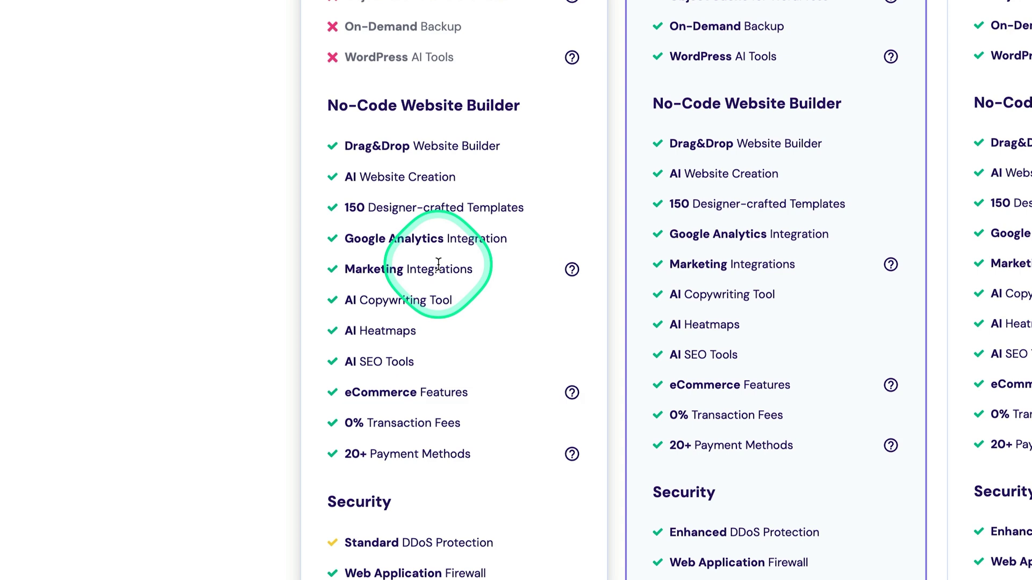
pyautogui.scroll(-3, 438, 264)
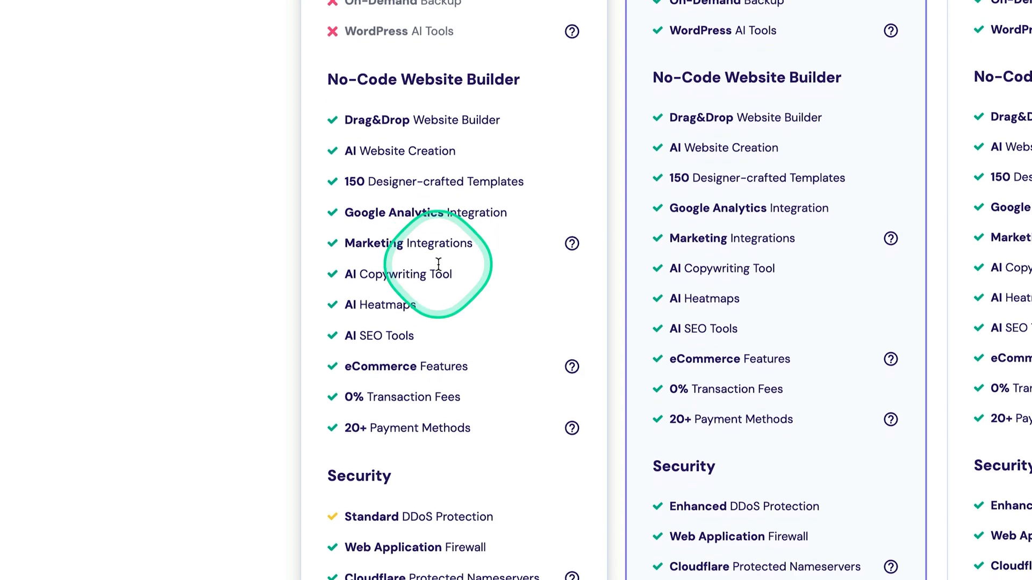
pyautogui.scroll(-2, 438, 263)
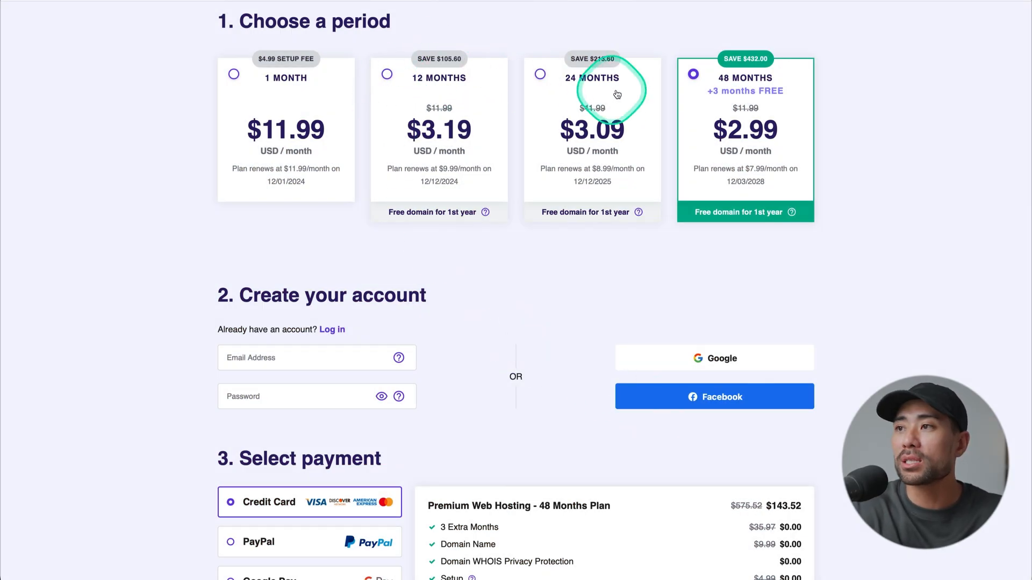
pyautogui.scroll(-6, 784, 214)
pyautogui.scroll(-2, 783, 211)
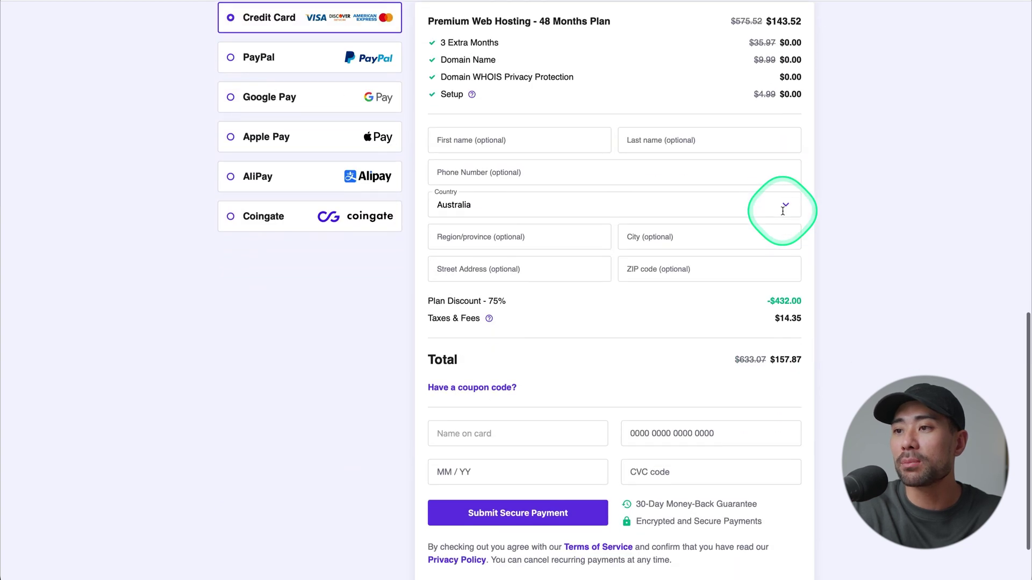
# - Apply the AURELIUS coupon code to the Premium plan order, lowering the total to $142.09
pyautogui.click(489, 388)
pyautogui.write('AURELIUS')
pyautogui.click(670, 421)
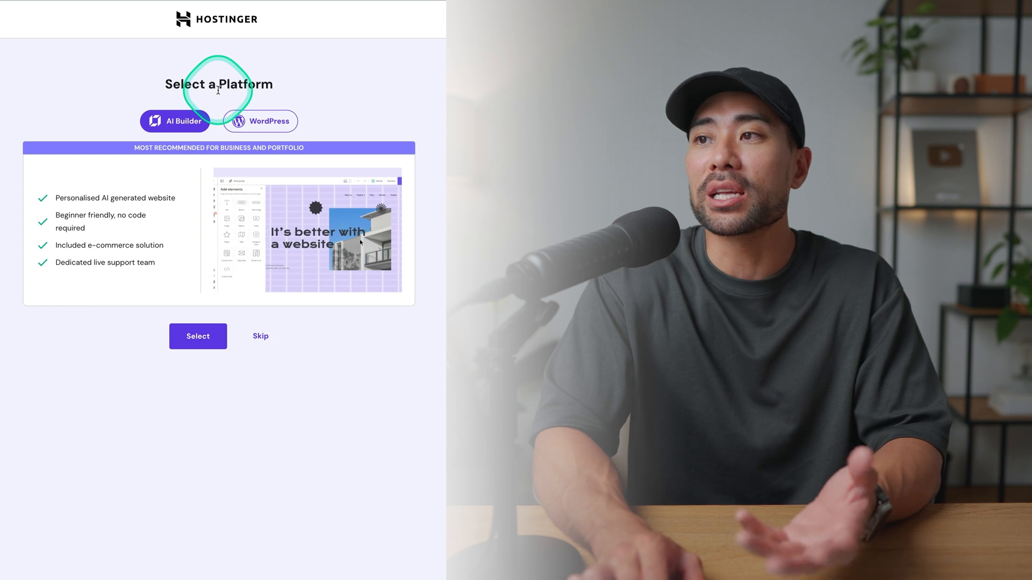
# - Choose AI Builder, claim the free domain, and create the Aurelius Smart Home store website
pyautogui.click(195, 342)
pyautogui.click(271, 349)
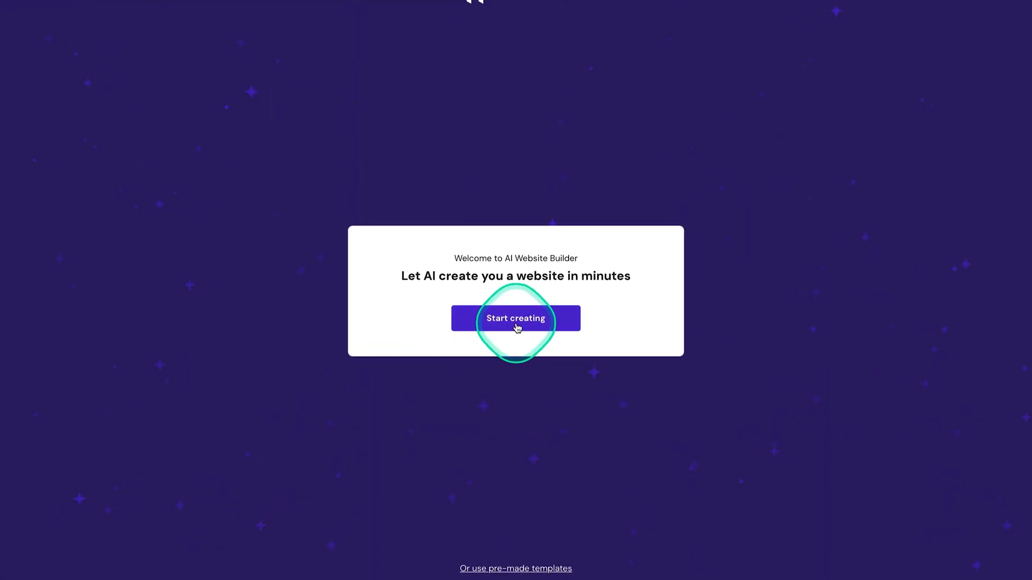
pyautogui.click(517, 327)
pyautogui.click(476, 193)
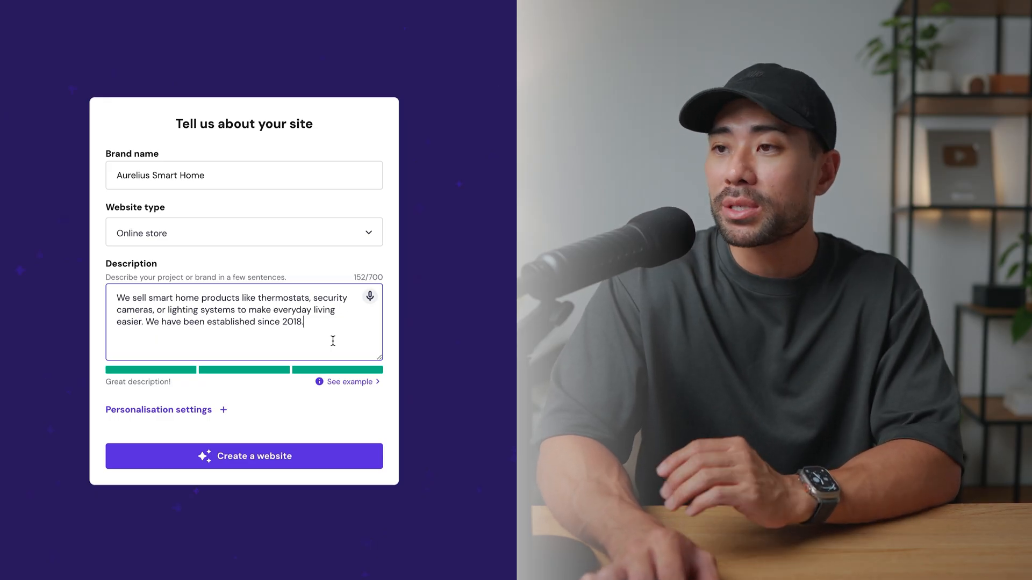
pyautogui.click(272, 456)
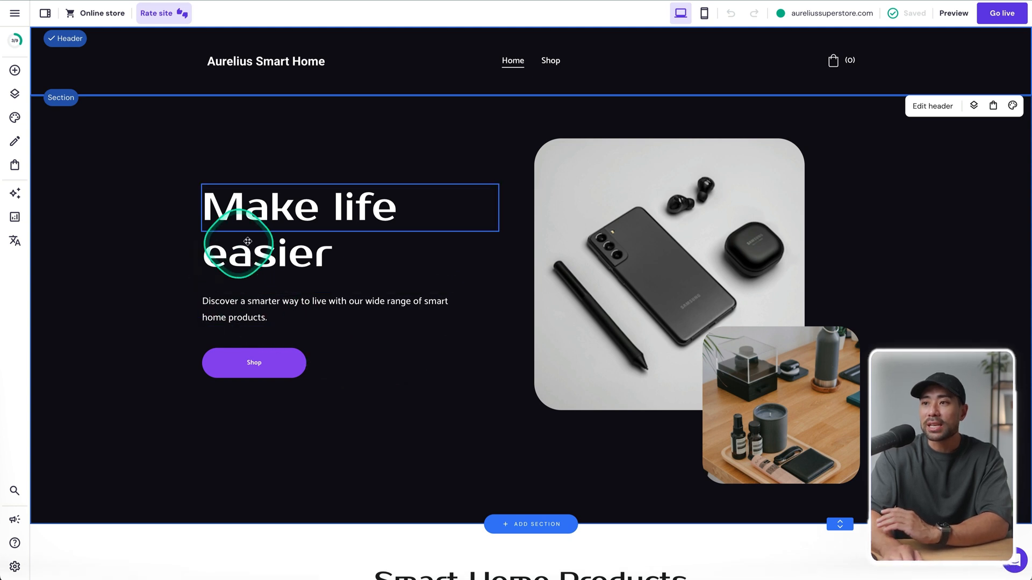
pyautogui.scroll(-1, 285, 301)
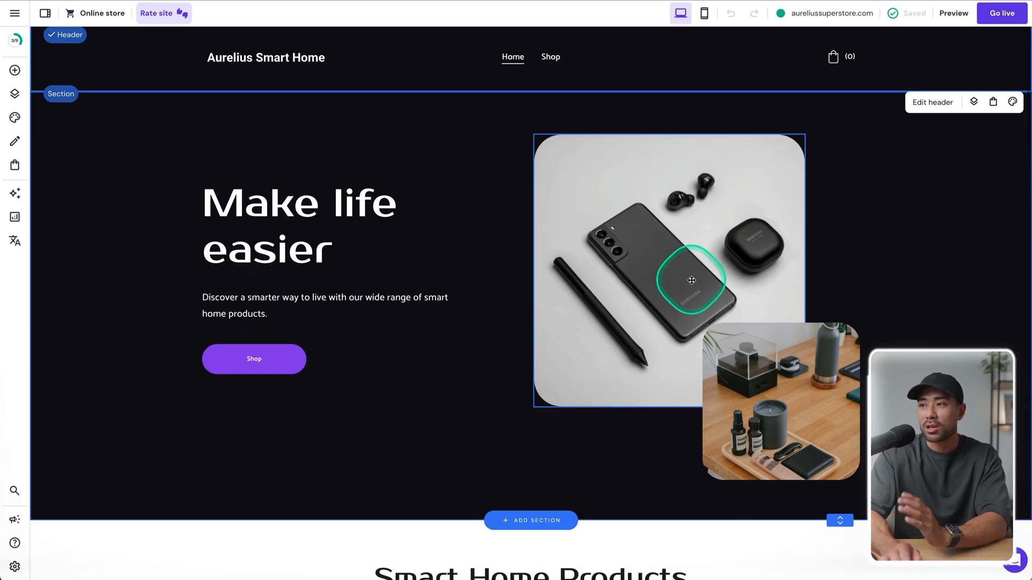
pyautogui.scroll(-5, 685, 211)
pyautogui.scroll(-4, 684, 212)
pyautogui.scroll(-1, 684, 211)
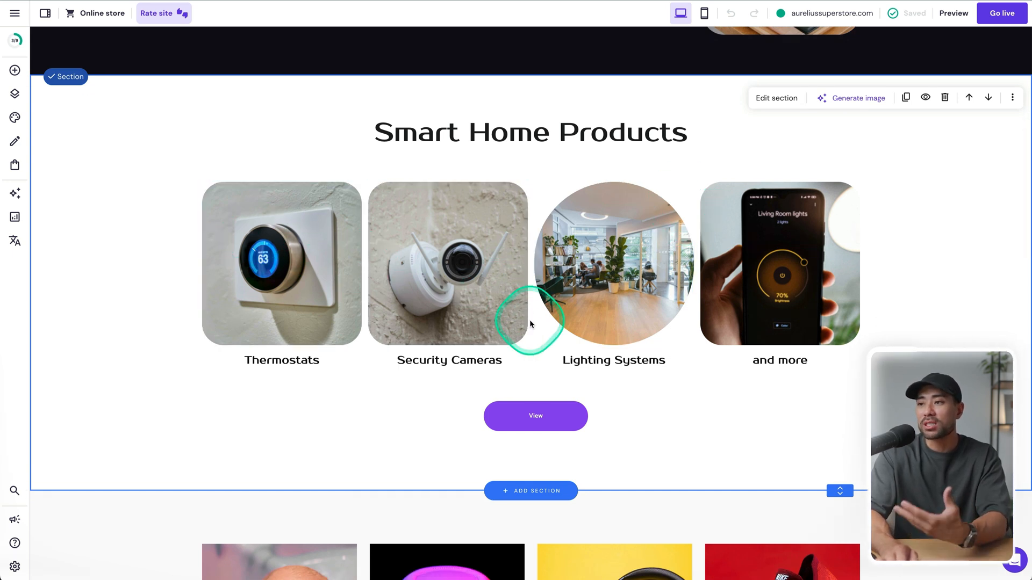
pyautogui.scroll(-5, 531, 323)
pyautogui.scroll(-3, 530, 323)
pyautogui.scroll(-2, 530, 323)
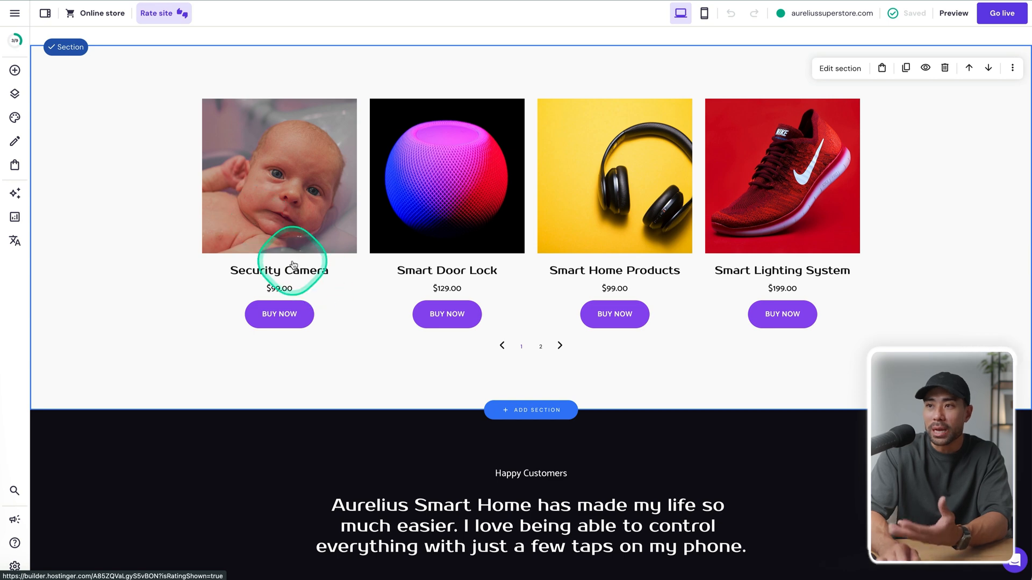
pyautogui.scroll(-4, 876, 264)
pyautogui.scroll(-4, 877, 264)
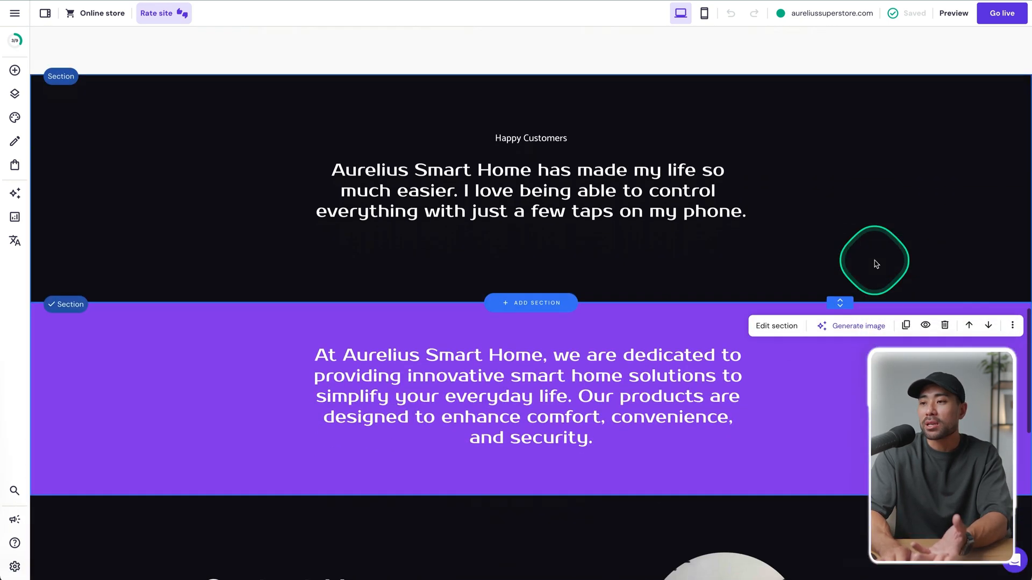
pyautogui.scroll(-4, 876, 263)
pyautogui.scroll(-4, 875, 264)
pyautogui.scroll(-4, 876, 264)
pyautogui.press('Home')
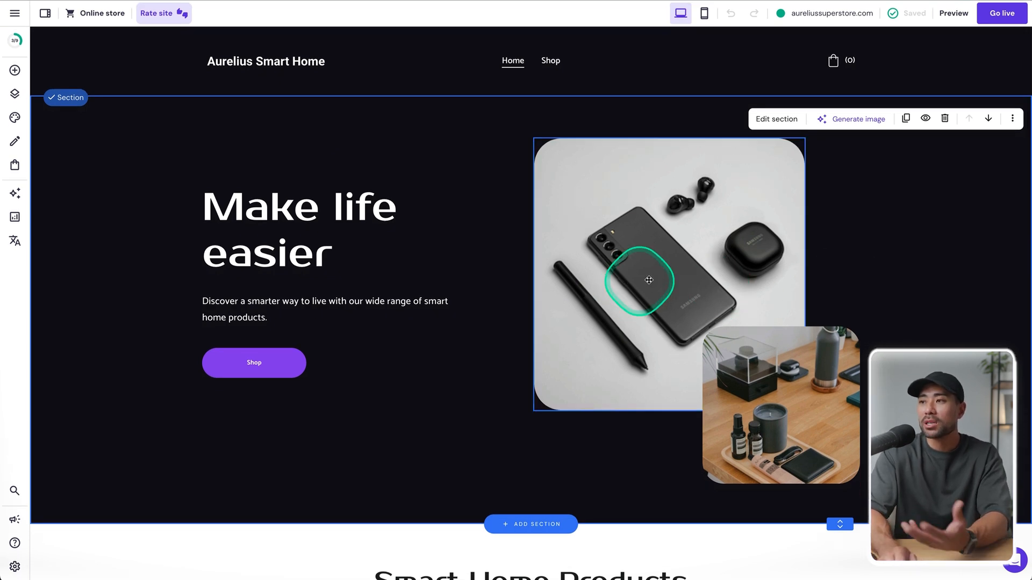
# - Move the large phone and small desk hero images up-left, then select the main phone image
pyautogui.moveTo(615, 331); pyautogui.dragTo(622, 270)
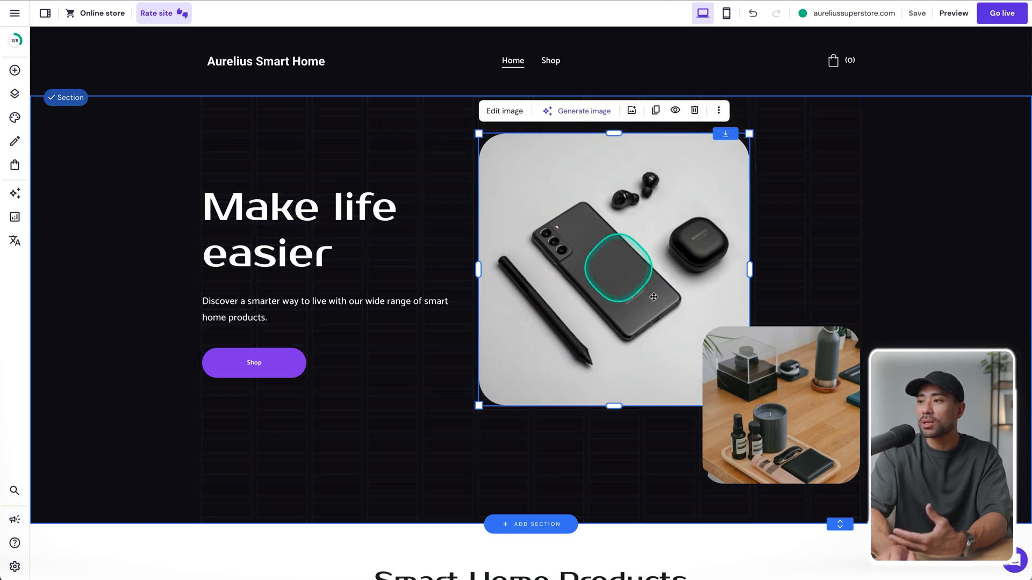
pyautogui.moveTo(781, 406); pyautogui.dragTo(725, 413)
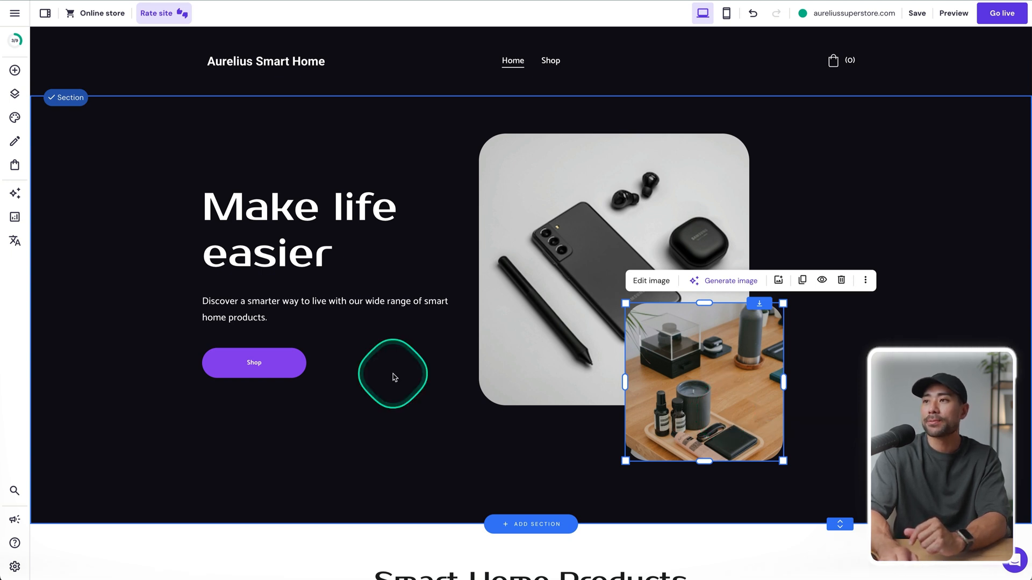
pyautogui.doubleClick(258, 304)
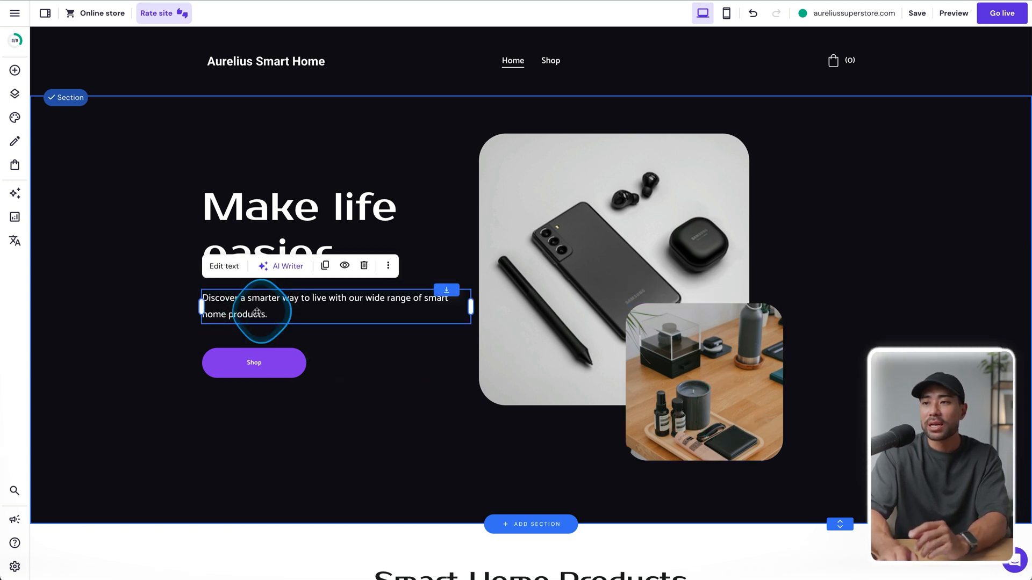
pyautogui.click(365, 352)
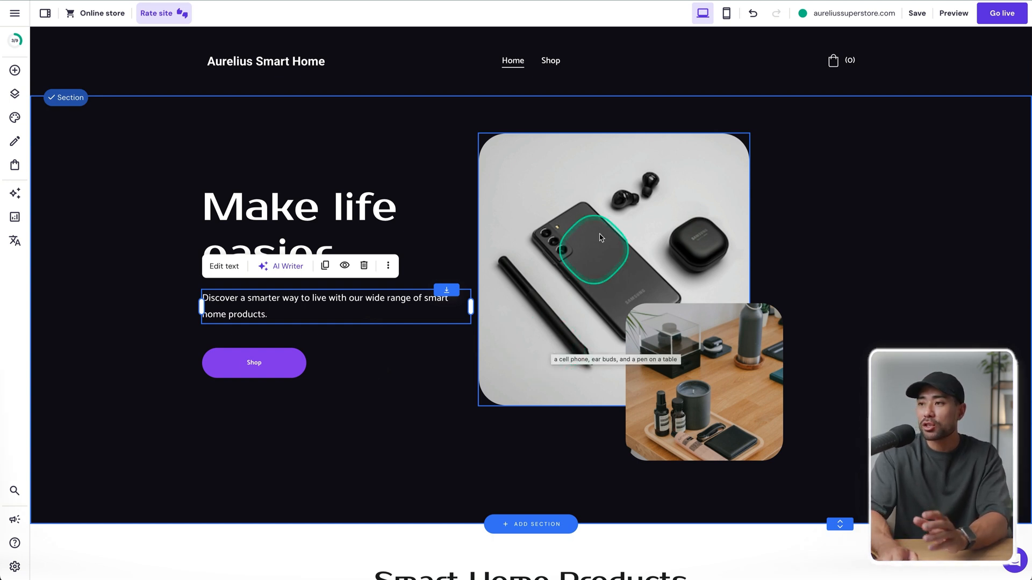
pyautogui.click(600, 228)
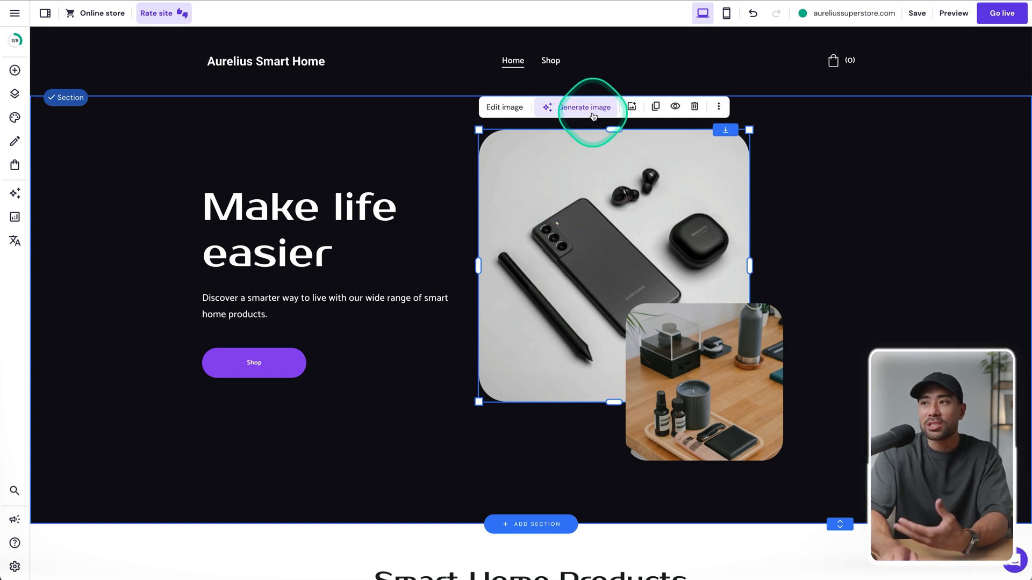
# - Generate an AI image of 'a smartphone on a table' and use it as the hero photo
pyautogui.click(577, 111)
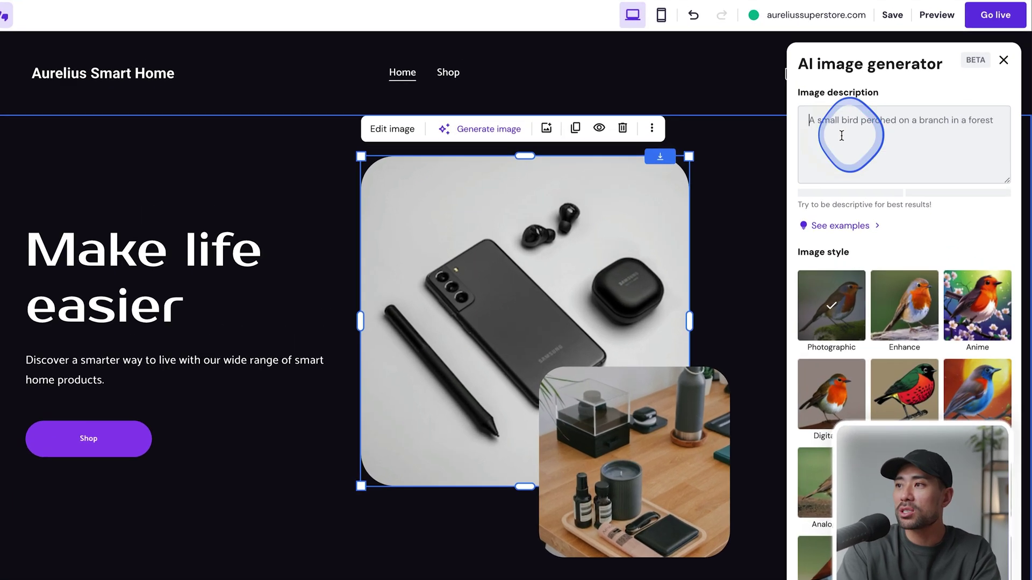
pyautogui.click(926, 117)
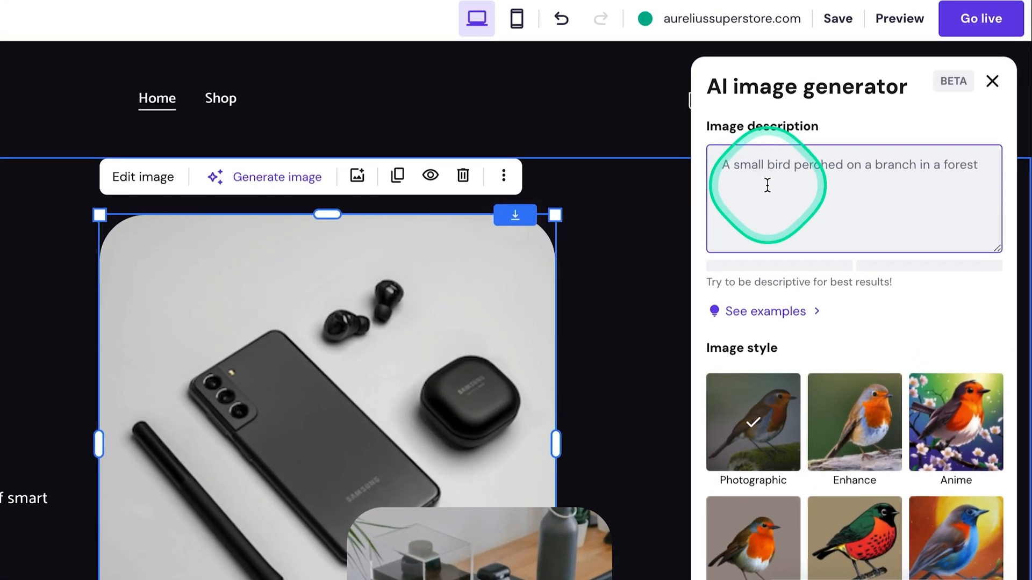
pyautogui.write('a ta')
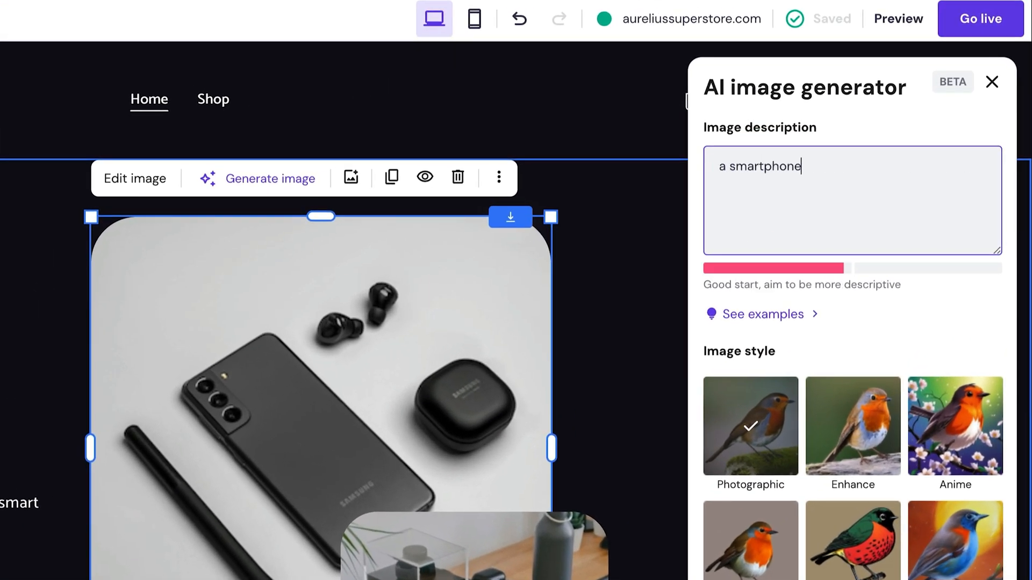
pyautogui.write('ble')
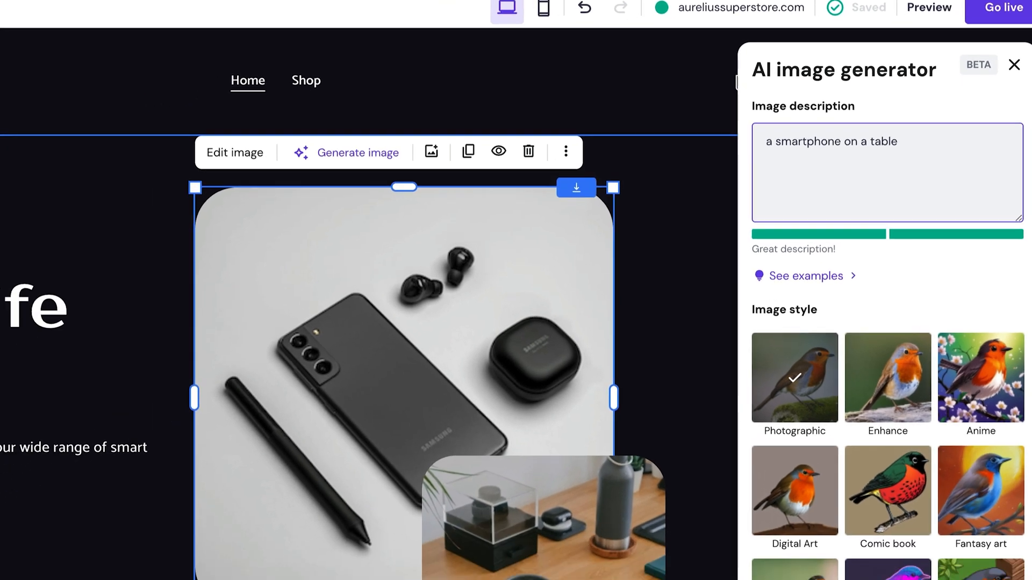
pyautogui.click(955, 545)
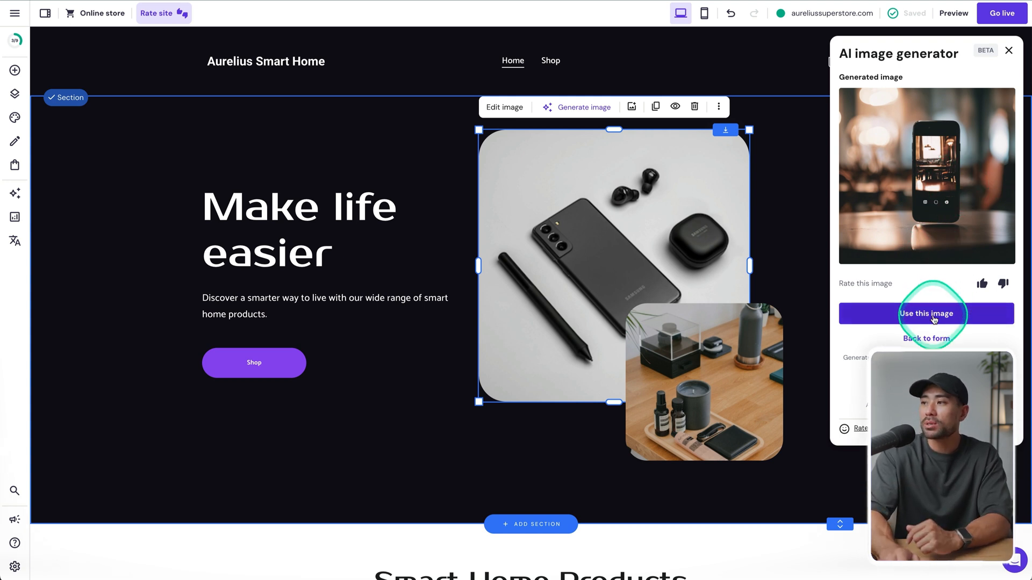
pyautogui.click(933, 316)
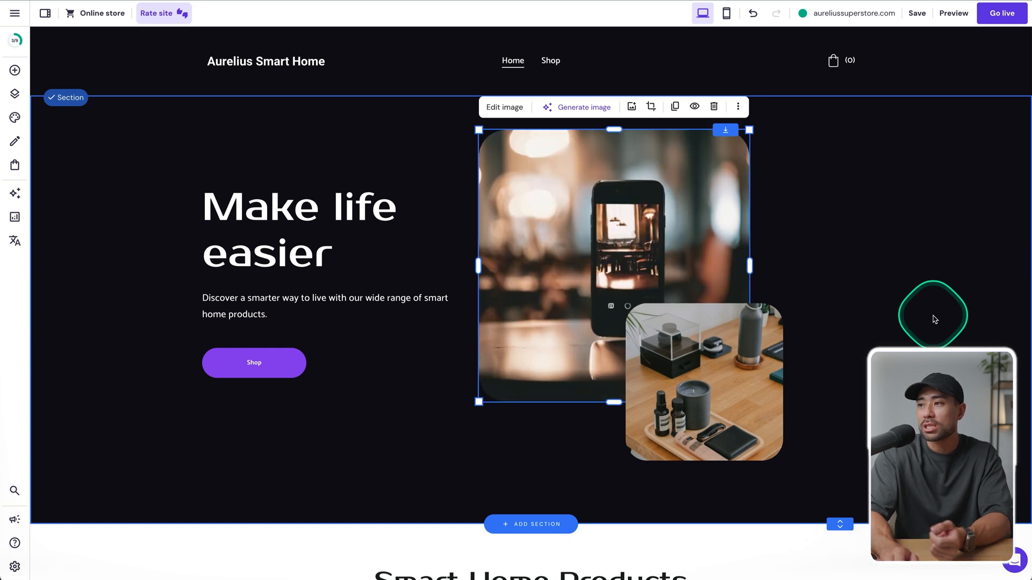
pyautogui.scroll(-5, 665, 320)
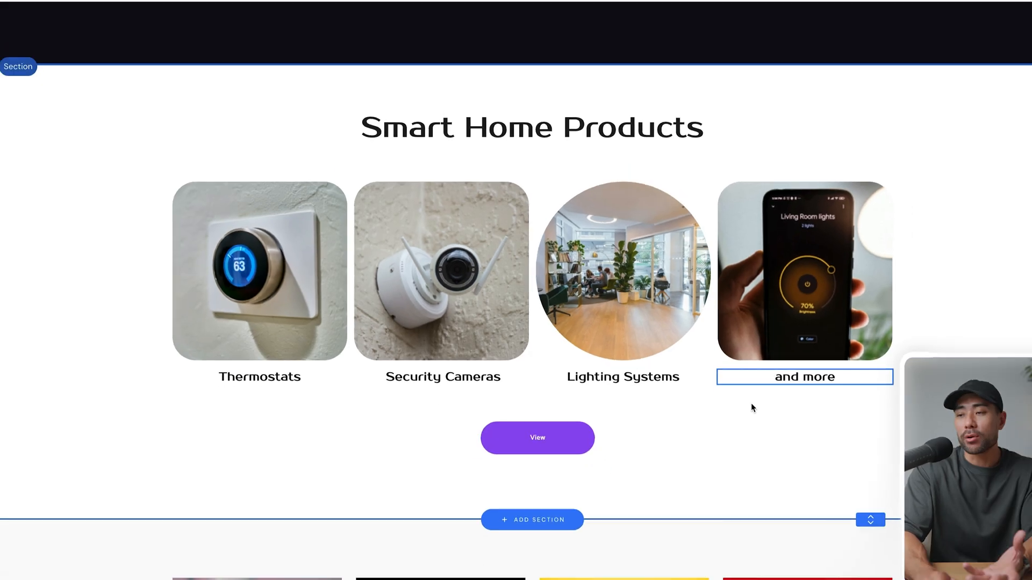
pyautogui.scroll(-5, 699, 434)
pyautogui.scroll(5, 700, 434)
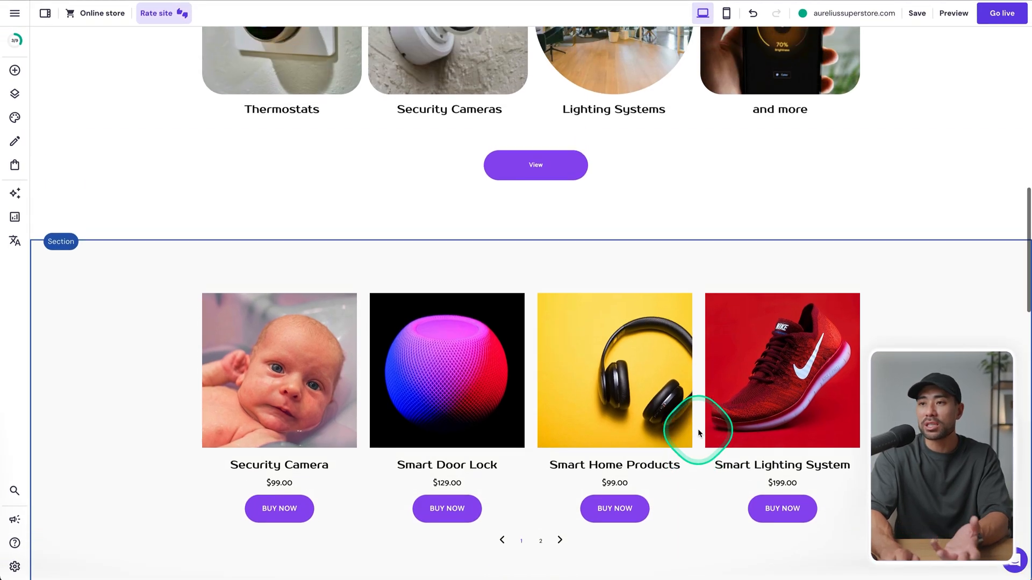
pyautogui.scroll(5, 699, 434)
pyautogui.scroll(5, 698, 434)
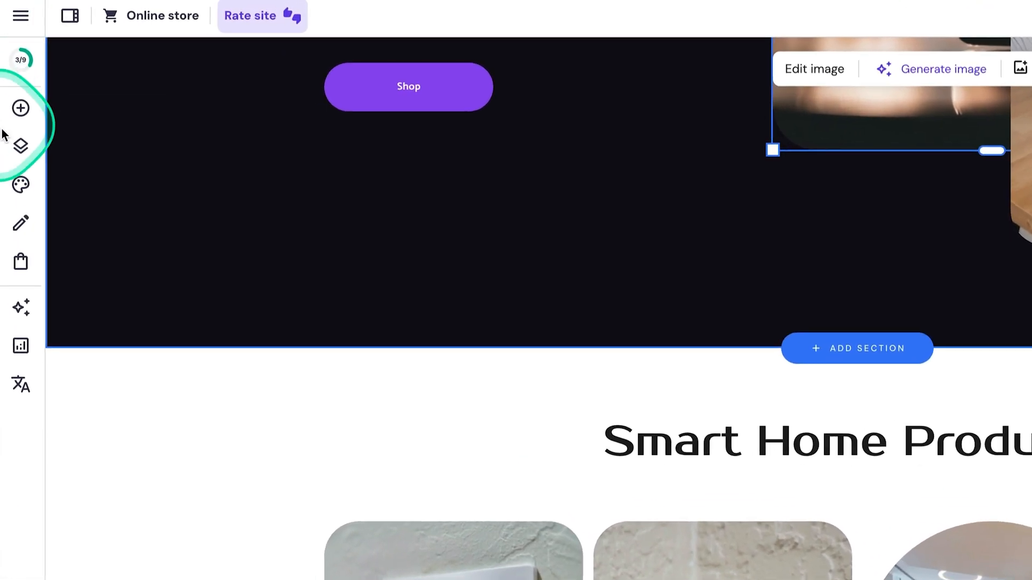
# - Add an Image element below the Happy Customers testimonial and make the section taller to fit
pyautogui.click(14, 70)
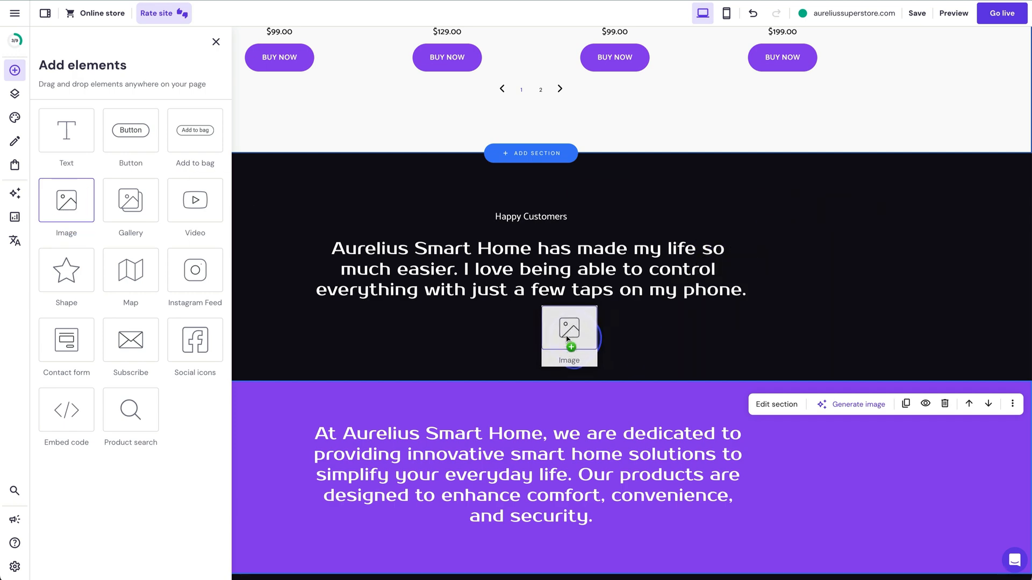
pyautogui.moveTo(66, 202); pyautogui.dragTo(568, 339)
pyautogui.moveTo(613, 372); pyautogui.dragTo(618, 414)
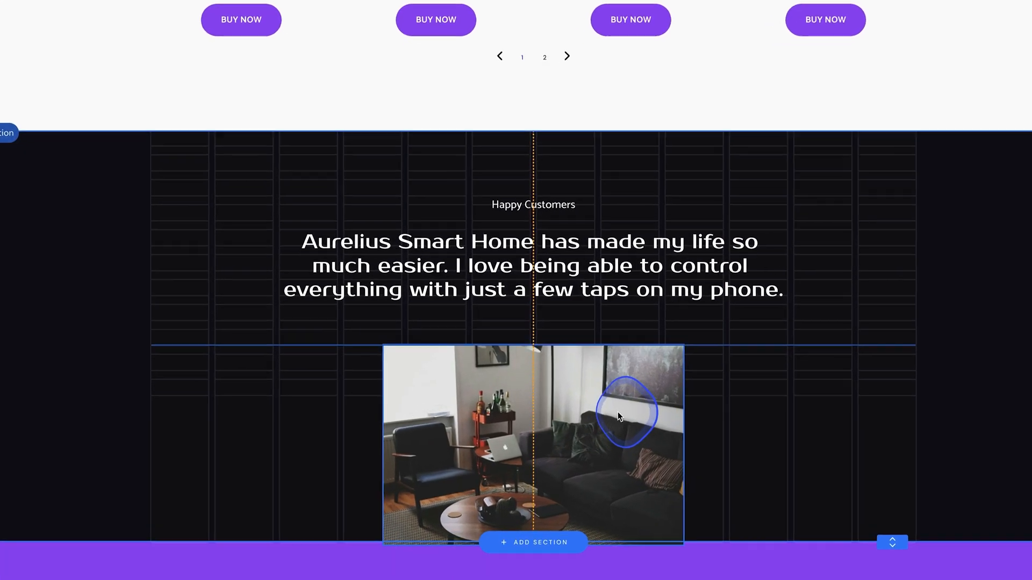
pyautogui.moveTo(905, 550); pyautogui.dragTo(904, 491)
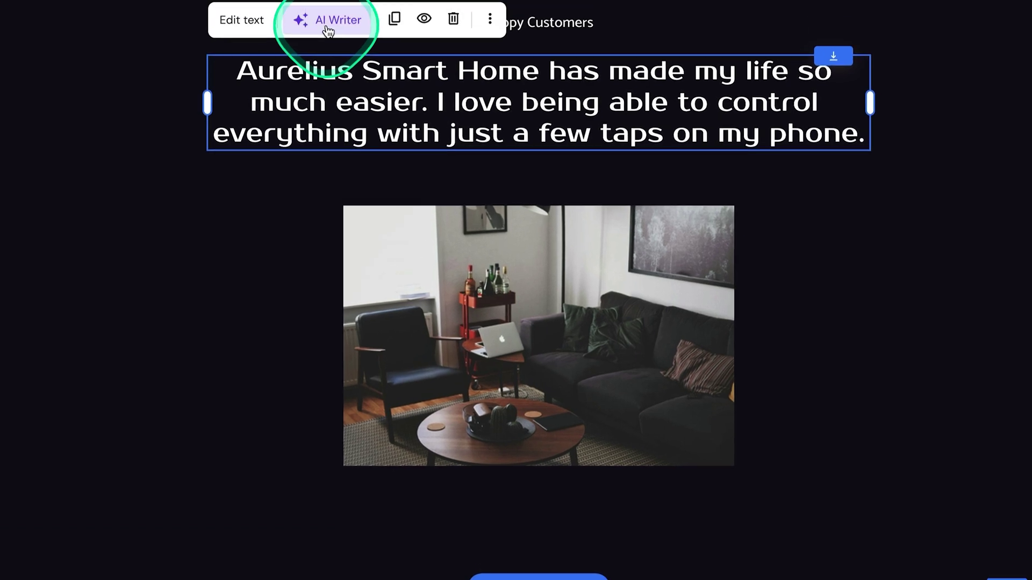
# - Bring up AI Writer for the customer testimonial text block
pyautogui.click(392, 98)
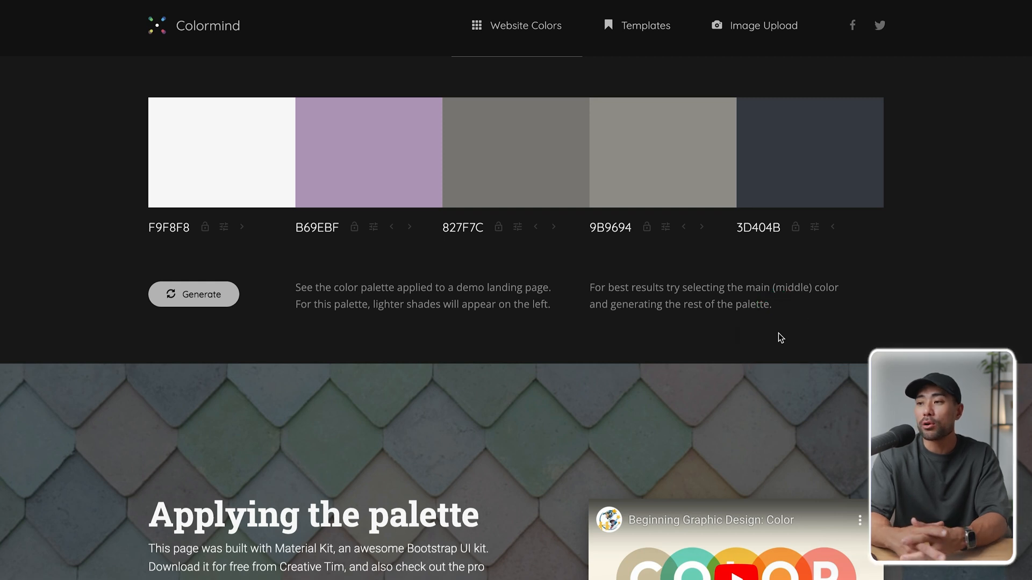
pyautogui.scroll(-5, 779, 333)
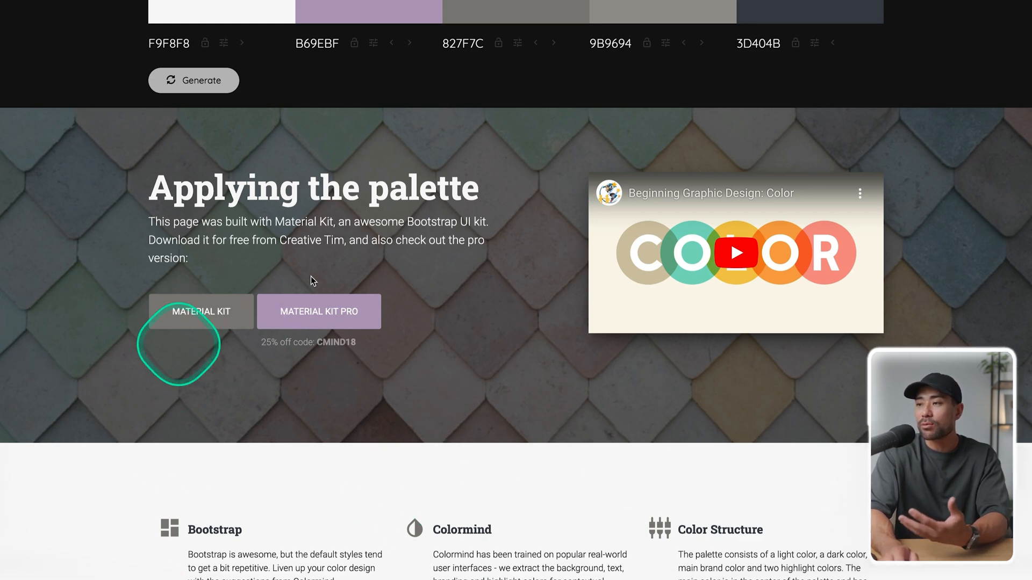
pyautogui.scroll(-3, 551, 474)
pyautogui.scroll(3, 551, 474)
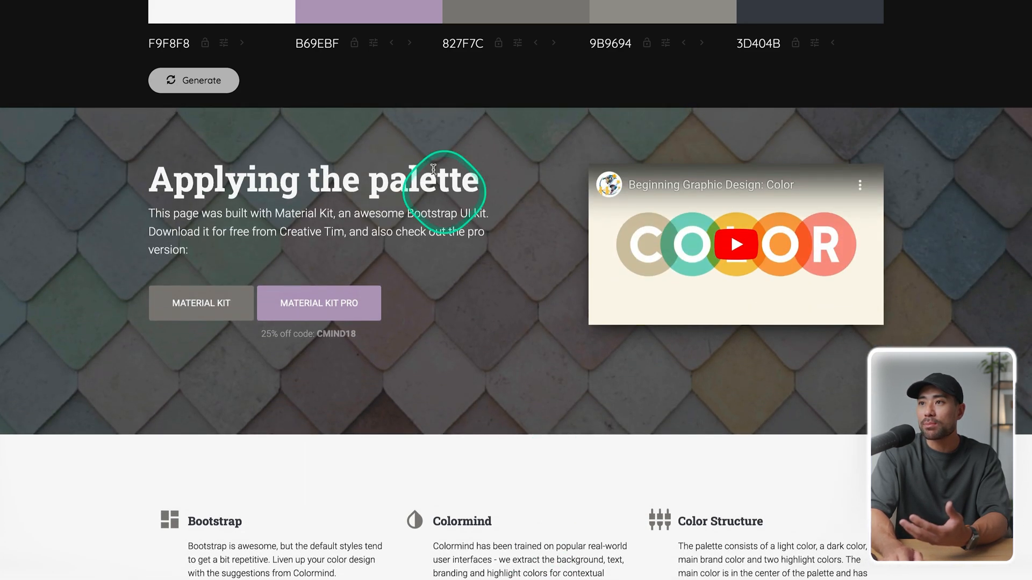
pyautogui.scroll(2, 423, 266)
pyautogui.scroll(1, 423, 266)
pyautogui.scroll(5, 355, 48)
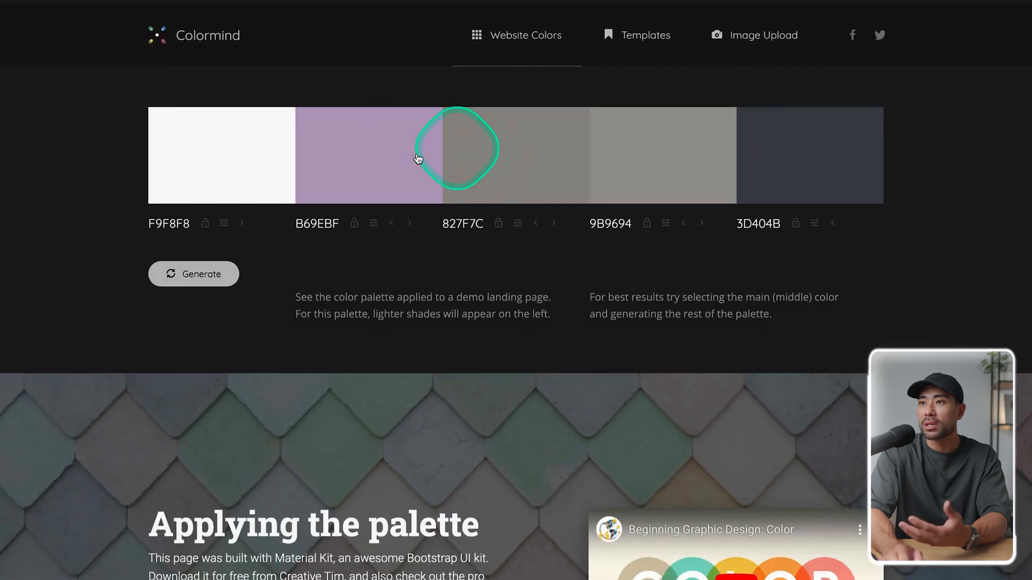
pyautogui.scroll(-4, 378, 130)
pyautogui.scroll(-2, 323, 282)
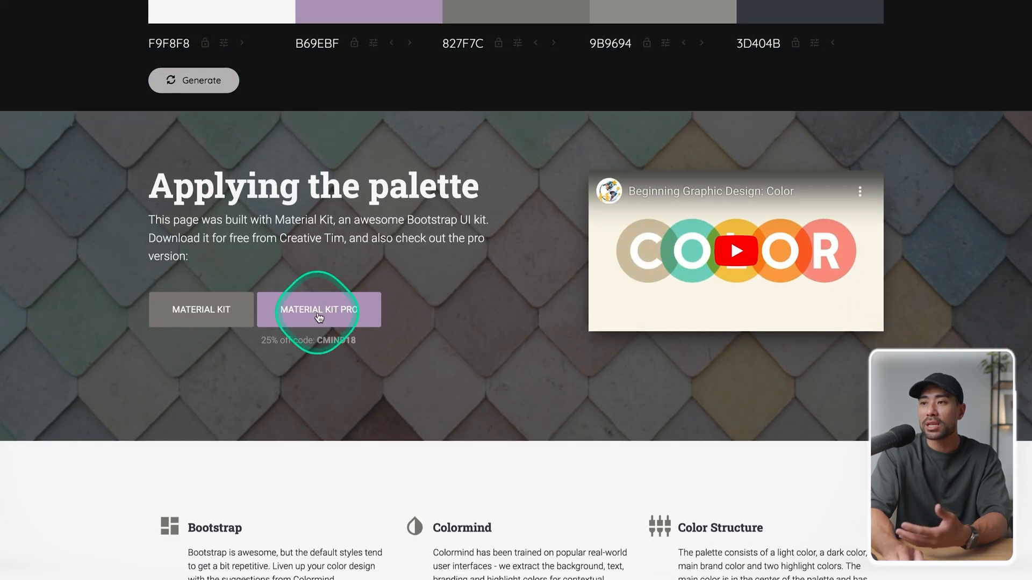
pyautogui.scroll(-4, 326, 322)
pyautogui.scroll(-2, 327, 321)
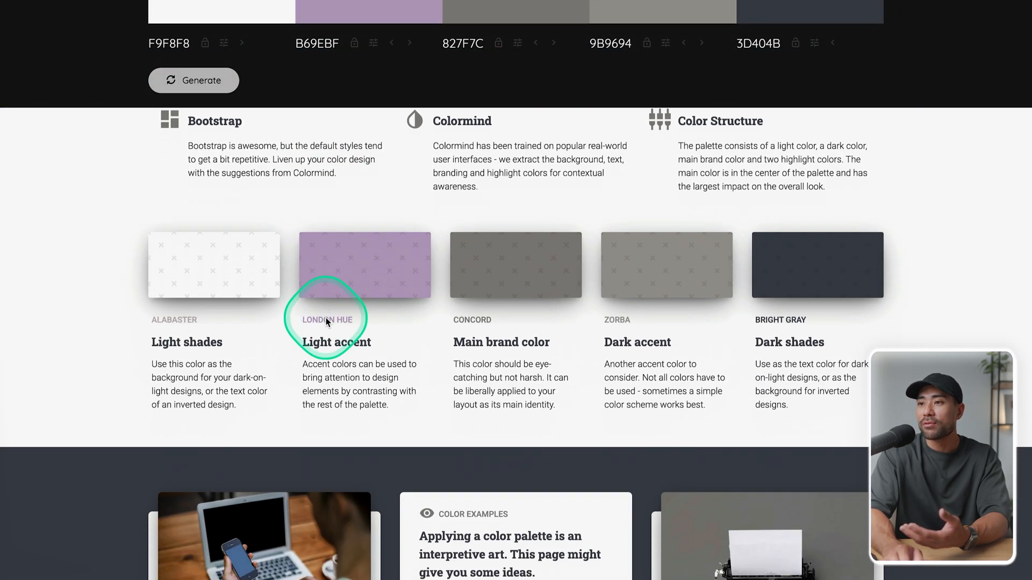
pyautogui.scroll(-3, 327, 322)
pyautogui.scroll(-3, 327, 321)
pyautogui.scroll(-1, 326, 317)
pyautogui.scroll(2, 319, 383)
pyautogui.scroll(2, 319, 383)
pyautogui.scroll(-4, 515, 461)
pyautogui.scroll(-5, 514, 461)
pyautogui.scroll(-4, 515, 460)
pyautogui.scroll(-2, 515, 461)
pyautogui.scroll(-4, 515, 460)
pyautogui.scroll(-4, 515, 460)
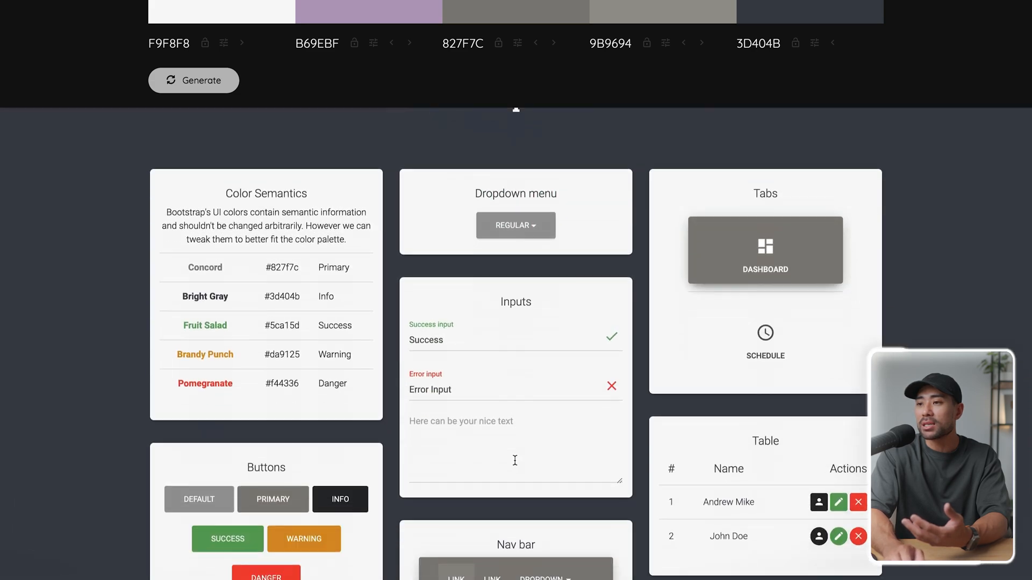
pyautogui.scroll(-1, 514, 460)
pyautogui.scroll(-4, 661, 491)
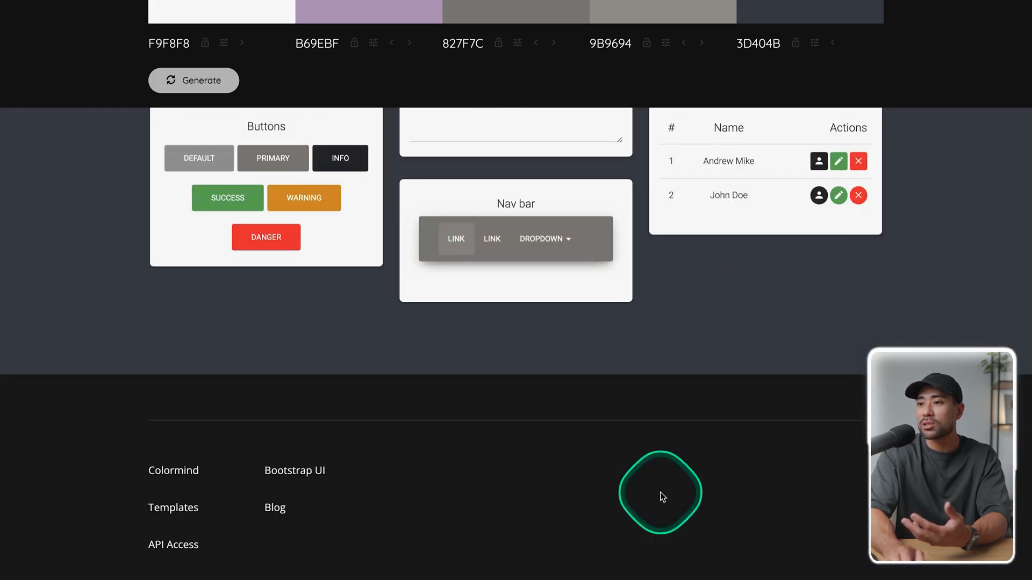
pyautogui.scroll(8, 660, 493)
pyautogui.scroll(8, 661, 493)
pyautogui.scroll(5, 660, 493)
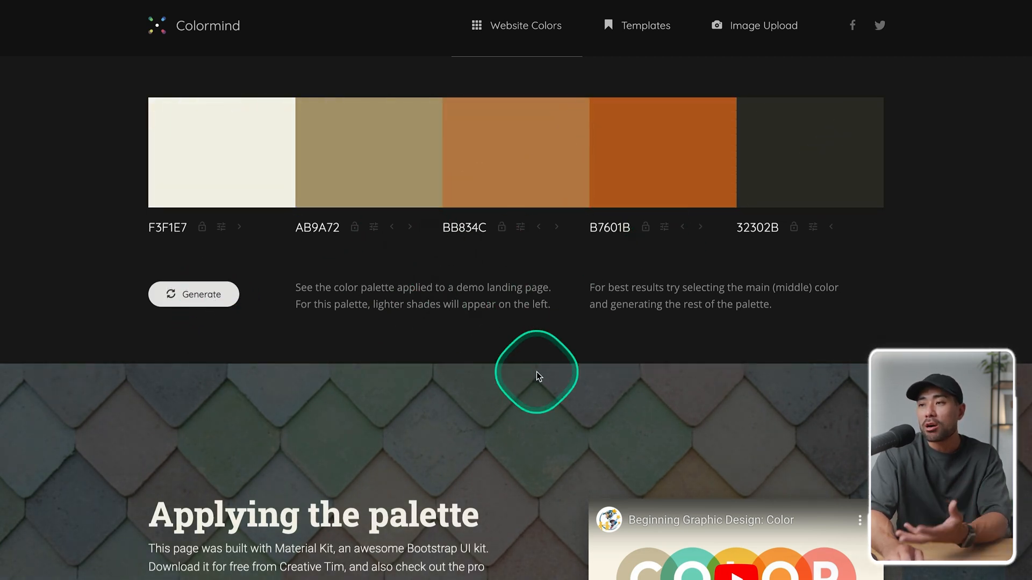
pyautogui.scroll(-2, 516, 403)
pyautogui.scroll(-2, 480, 447)
pyautogui.scroll(-4, 301, 562)
pyautogui.scroll(-5, 301, 562)
pyautogui.scroll(-5, 300, 562)
pyautogui.scroll(-5, 300, 561)
pyautogui.scroll(-5, 300, 565)
pyautogui.scroll(-5, 299, 565)
pyautogui.scroll(-5, 300, 565)
pyautogui.scroll(-5, 300, 565)
pyautogui.press('Home')
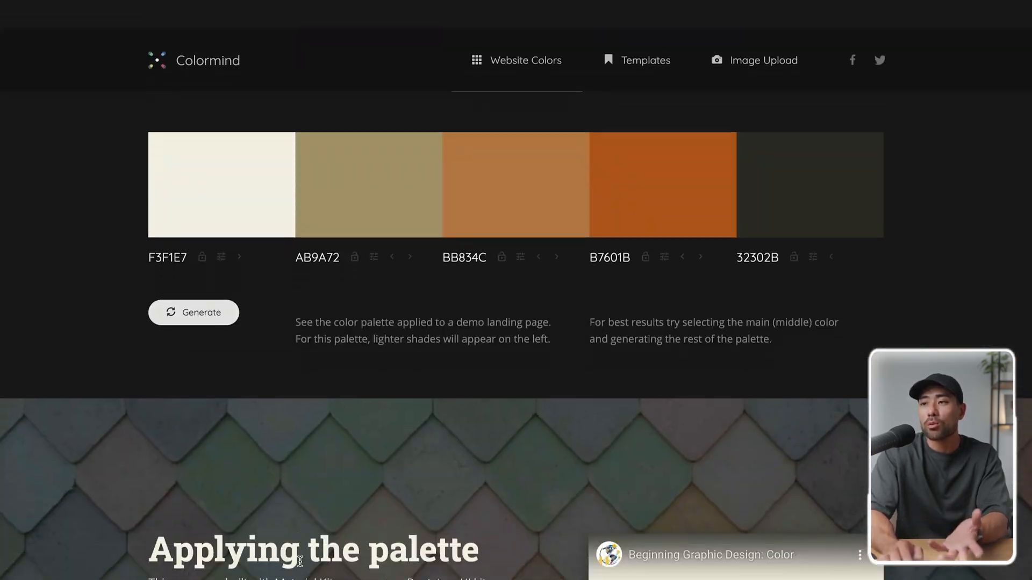
pyautogui.scroll(-2, 300, 562)
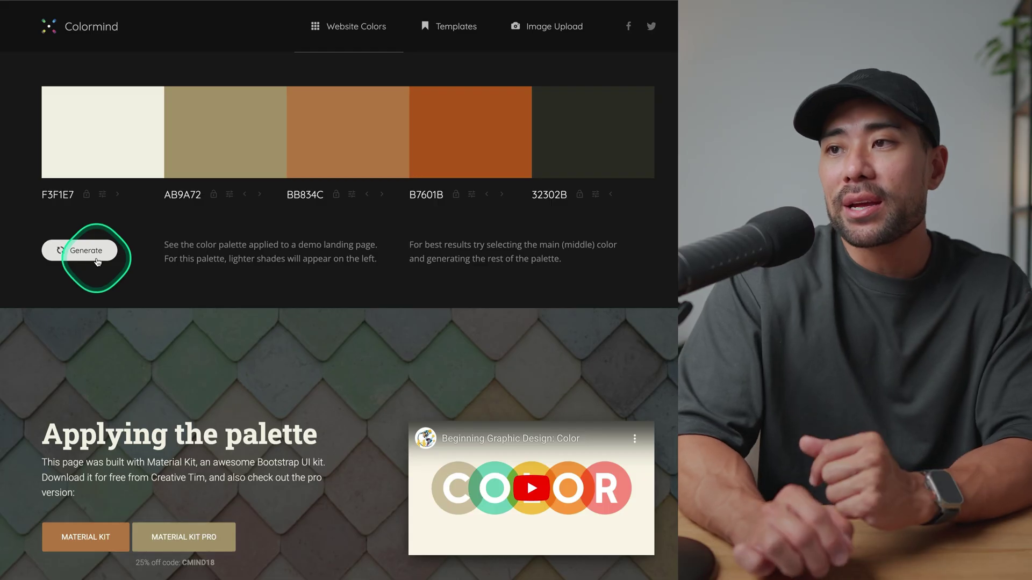
pyautogui.click(95, 257)
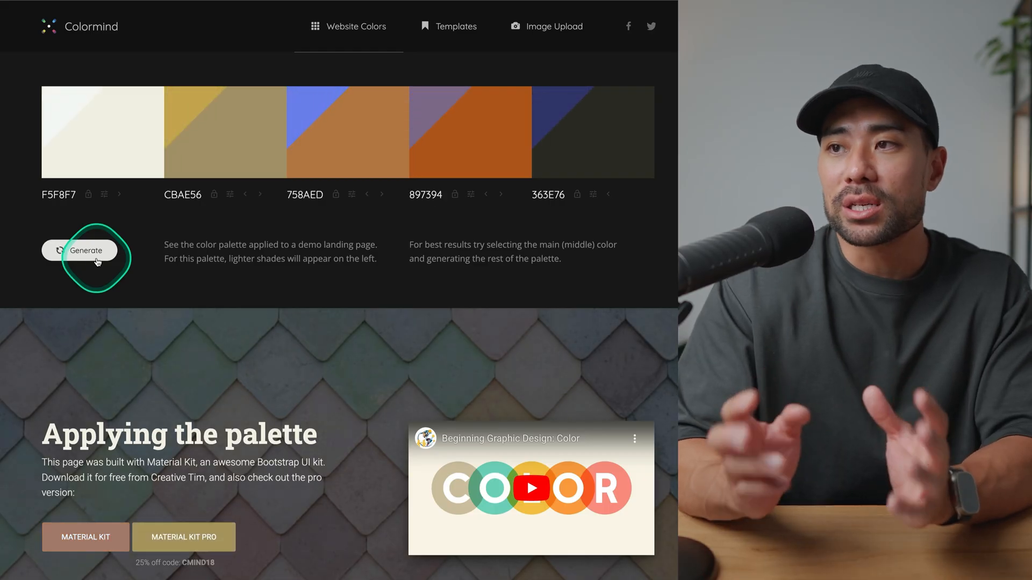
pyautogui.scroll(-5, 96, 258)
pyautogui.scroll(-5, 96, 258)
pyautogui.scroll(3, 96, 257)
pyautogui.scroll(6, 96, 260)
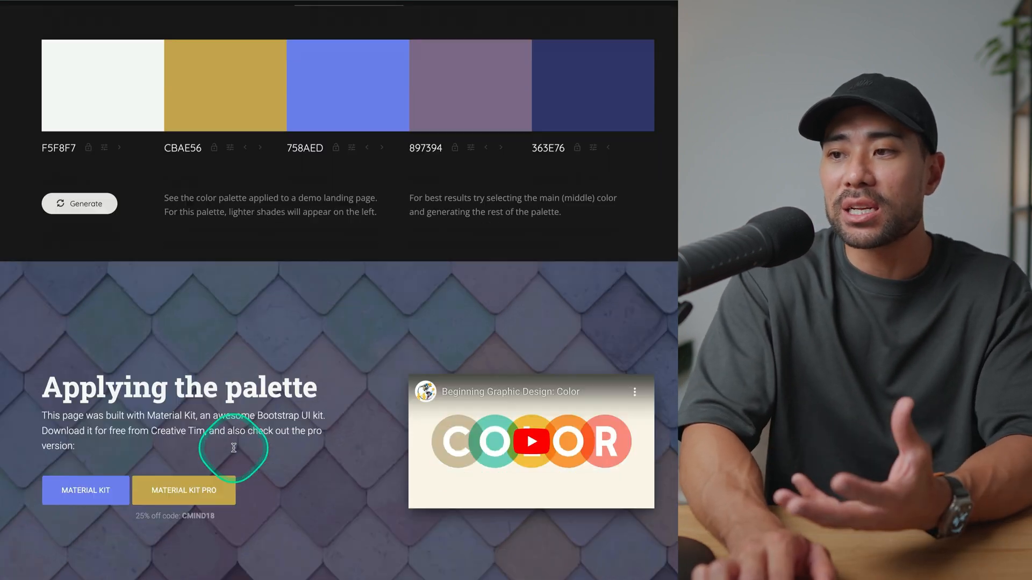
pyautogui.scroll(-5, 203, 419)
pyautogui.scroll(-5, 218, 436)
pyautogui.scroll(-5, 235, 451)
pyautogui.scroll(-5, 234, 451)
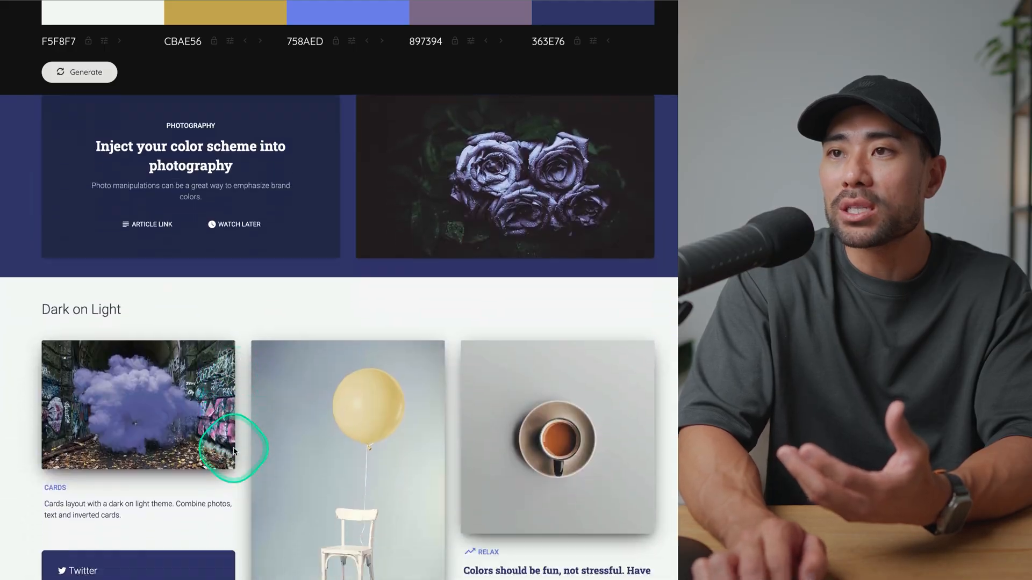
pyautogui.scroll(-5, 235, 451)
pyautogui.scroll(8, 235, 451)
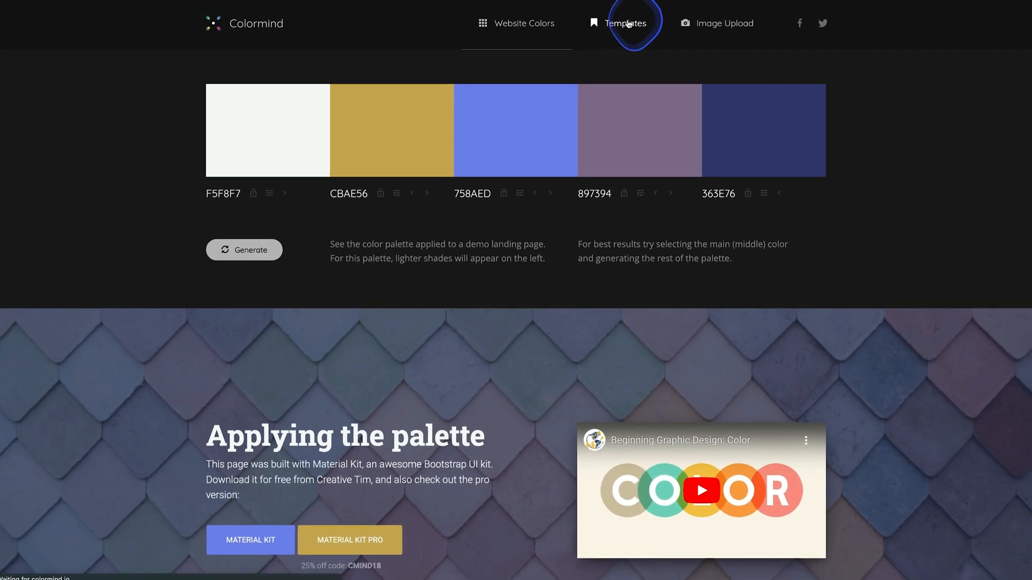
# - Switch Colormind to Templates and generate a new purple-toned palette on the Paper Dashboard preview
pyautogui.click(634, 17)
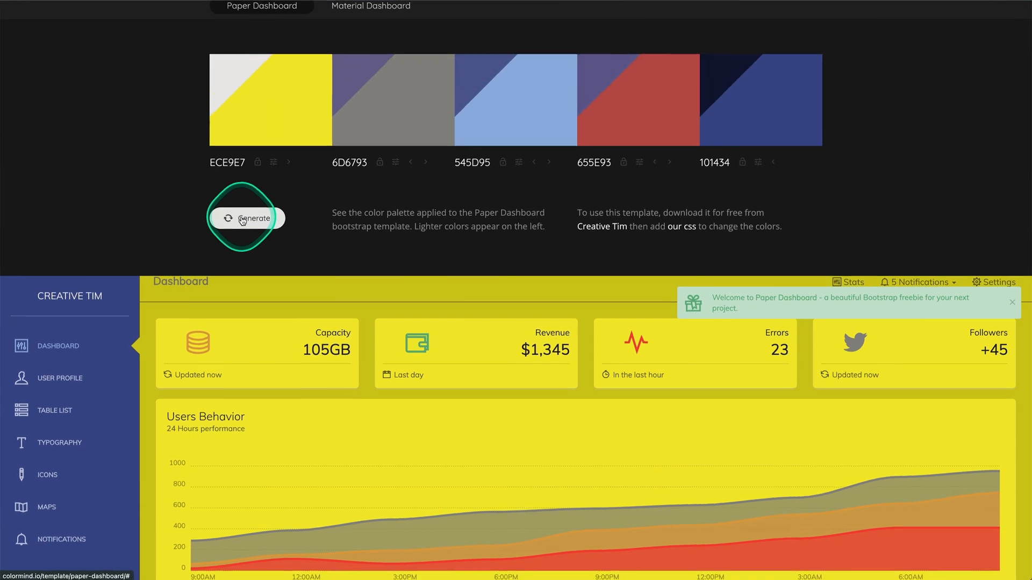
pyautogui.click(242, 231)
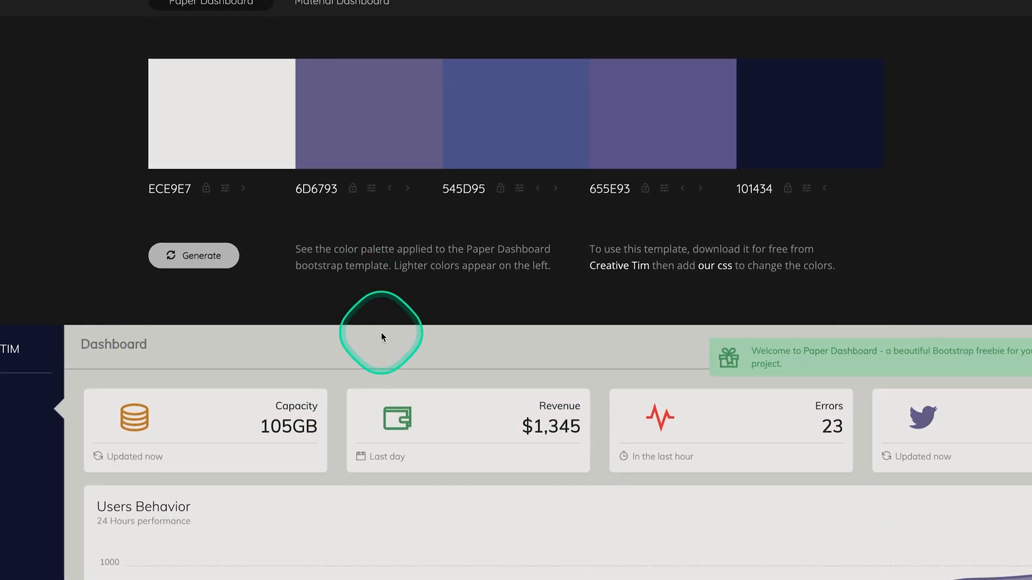
pyautogui.scroll(-2, 466, 413)
pyautogui.scroll(-4, 467, 414)
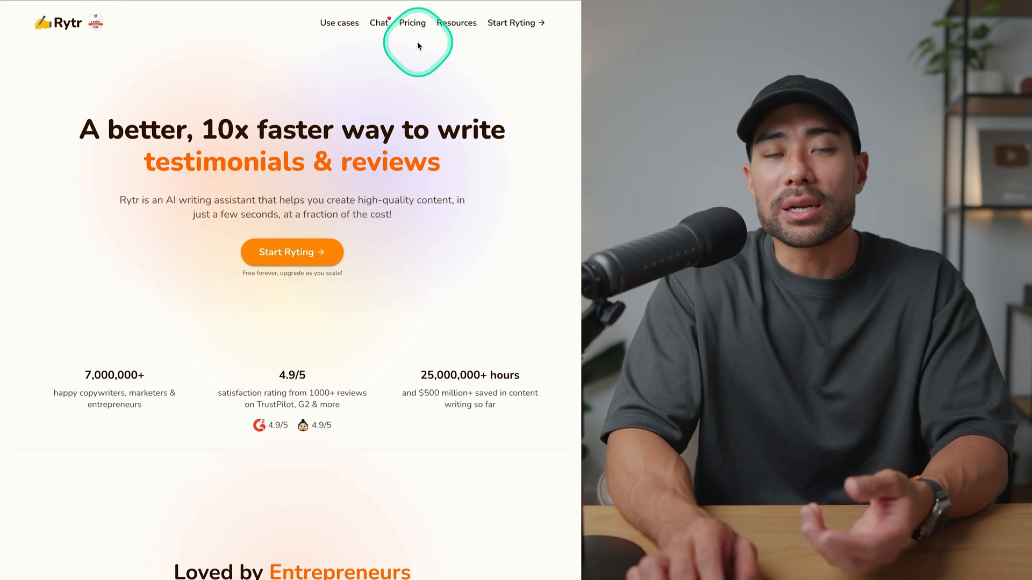
# - Browse Rytr's use cases and start a Post & Caption Ideas request on productivity tips for busy entrepreneurs
pyautogui.click(334, 23)
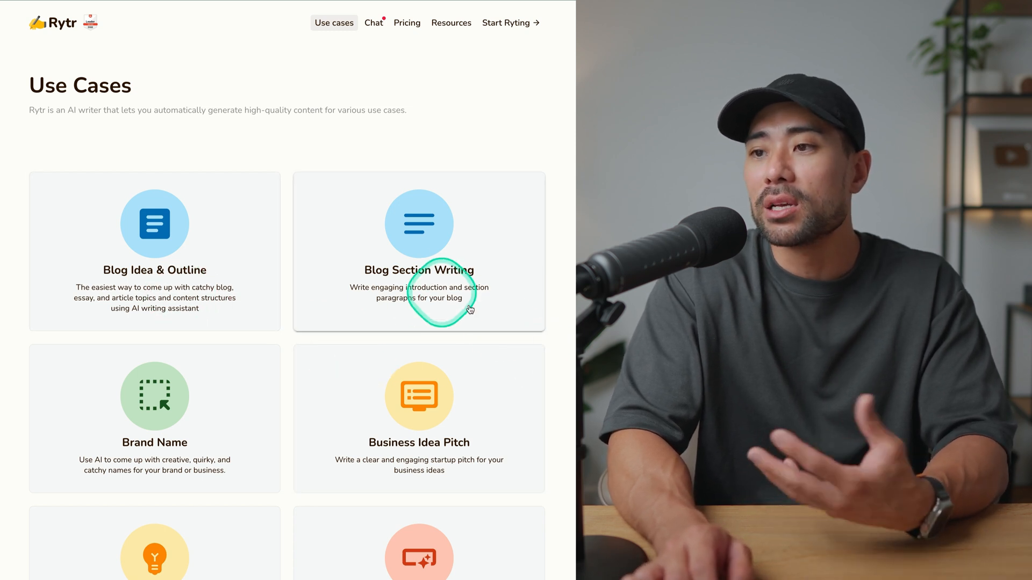
pyautogui.scroll(-3, 493, 323)
pyautogui.scroll(-2, 494, 323)
pyautogui.scroll(-1, 500, 326)
pyautogui.scroll(-2, 504, 331)
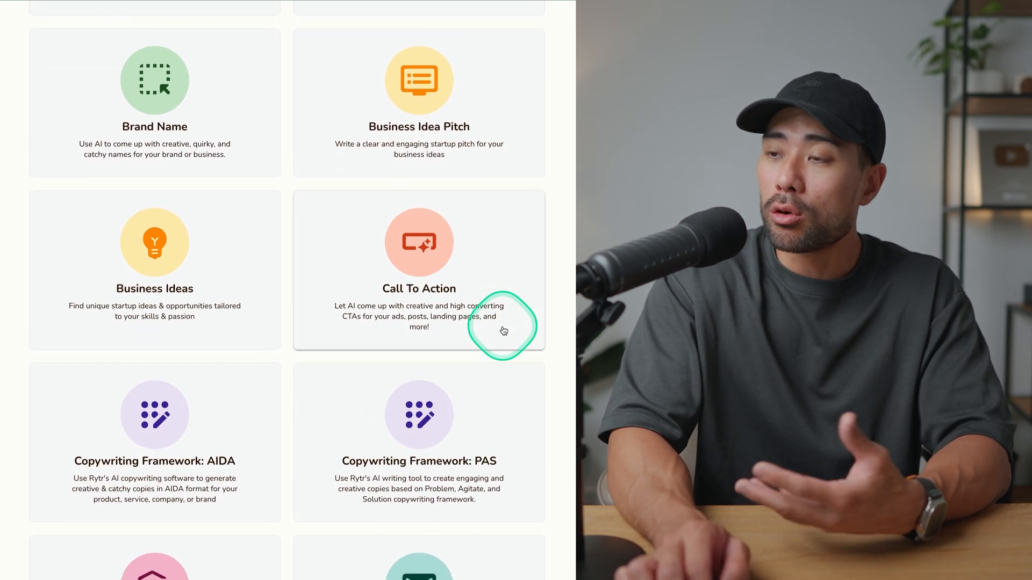
pyautogui.scroll(-3, 504, 330)
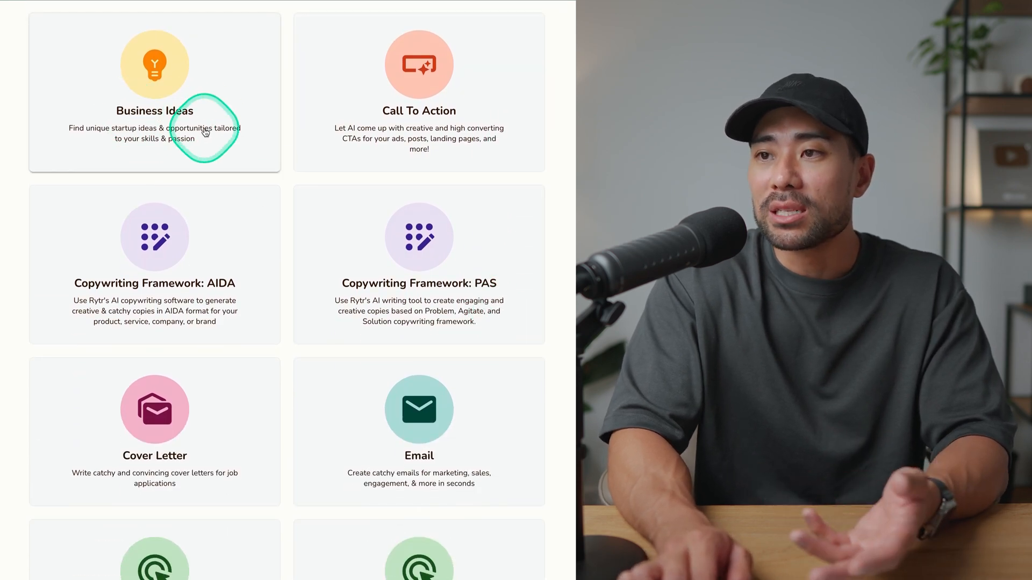
pyautogui.scroll(-3, 205, 131)
pyautogui.scroll(-2, 206, 132)
pyautogui.scroll(-1, 204, 131)
pyautogui.scroll(-1, 205, 132)
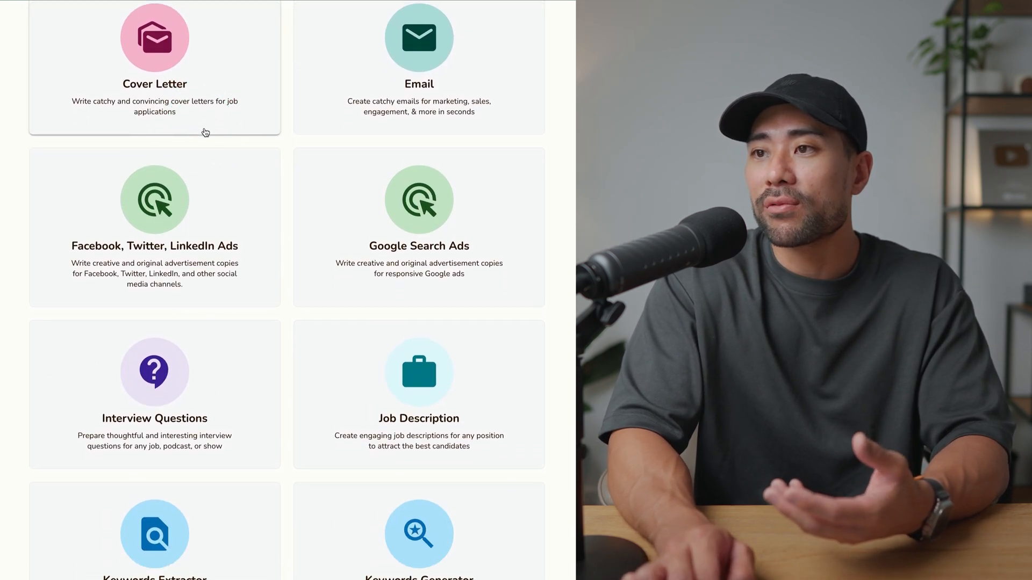
pyautogui.scroll(-1, 205, 132)
pyautogui.click(205, 230)
pyautogui.scroll(-5, 445, 304)
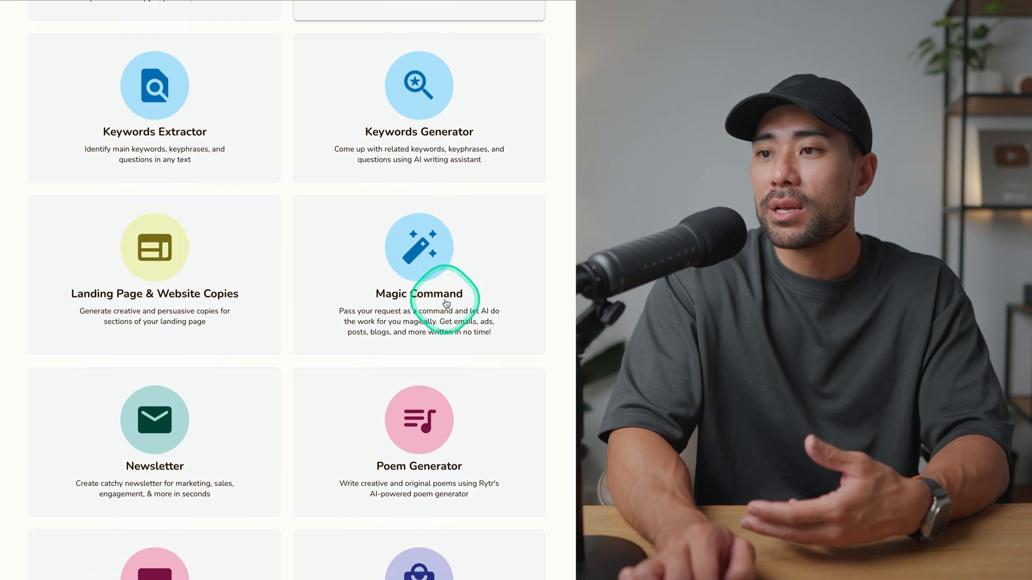
pyautogui.scroll(-4, 446, 304)
pyautogui.scroll(-2, 446, 304)
pyautogui.scroll(-1, 446, 304)
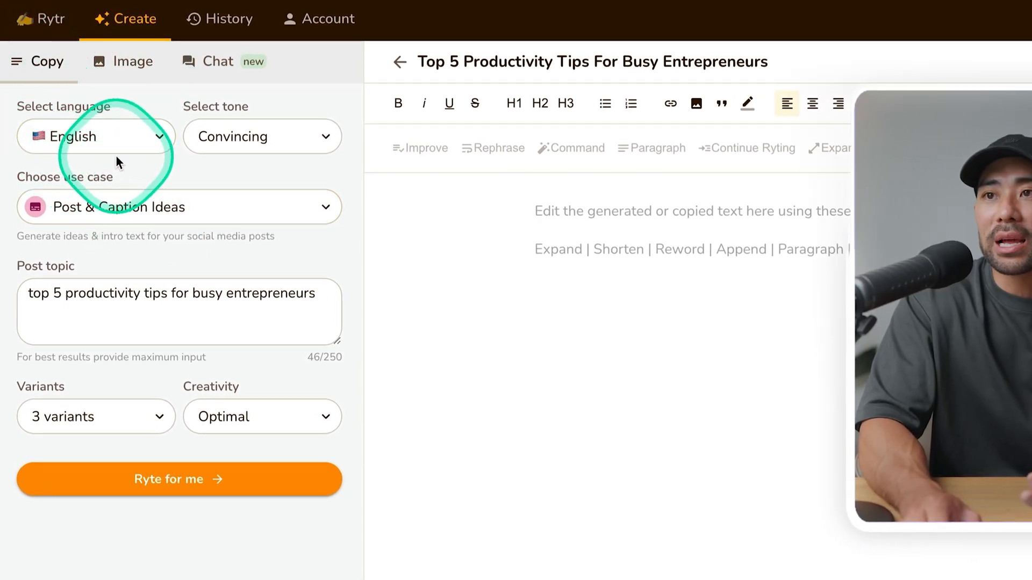
# - Keep English, Convincing tone, 3 variants and Optimal creativity, then generate the captions via Ryte for me
pyautogui.click(122, 136)
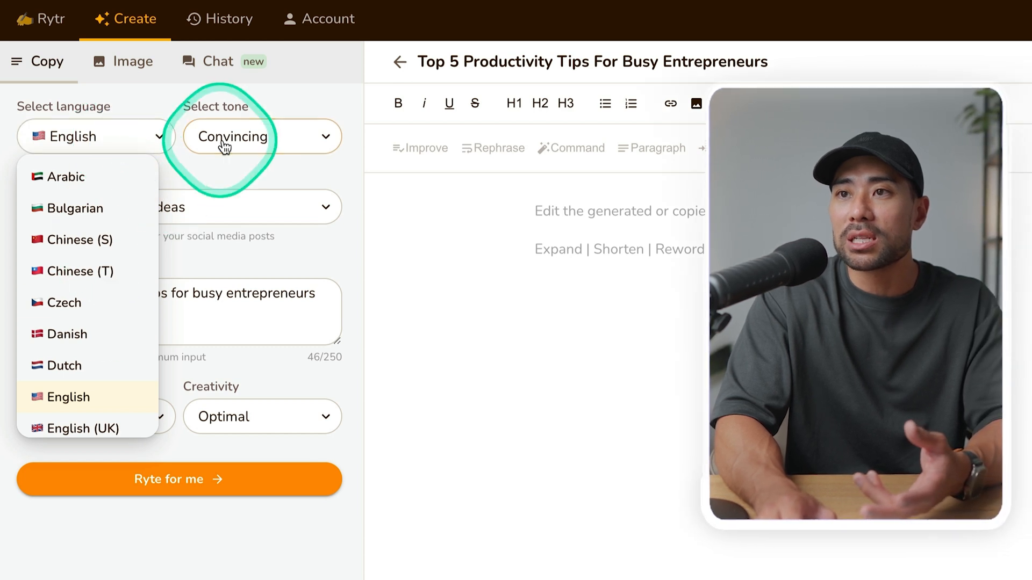
pyautogui.click(250, 136)
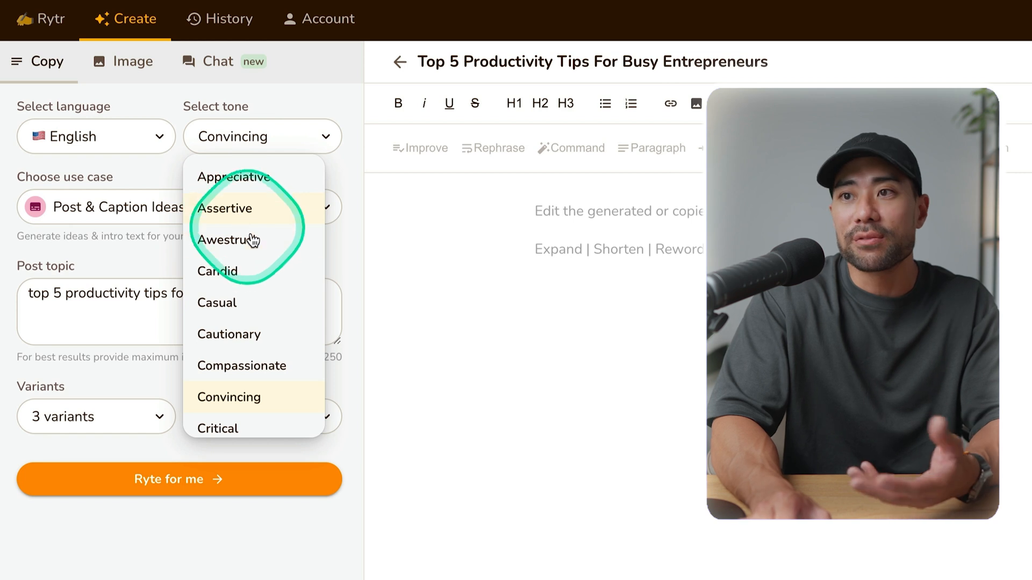
pyautogui.click(260, 408)
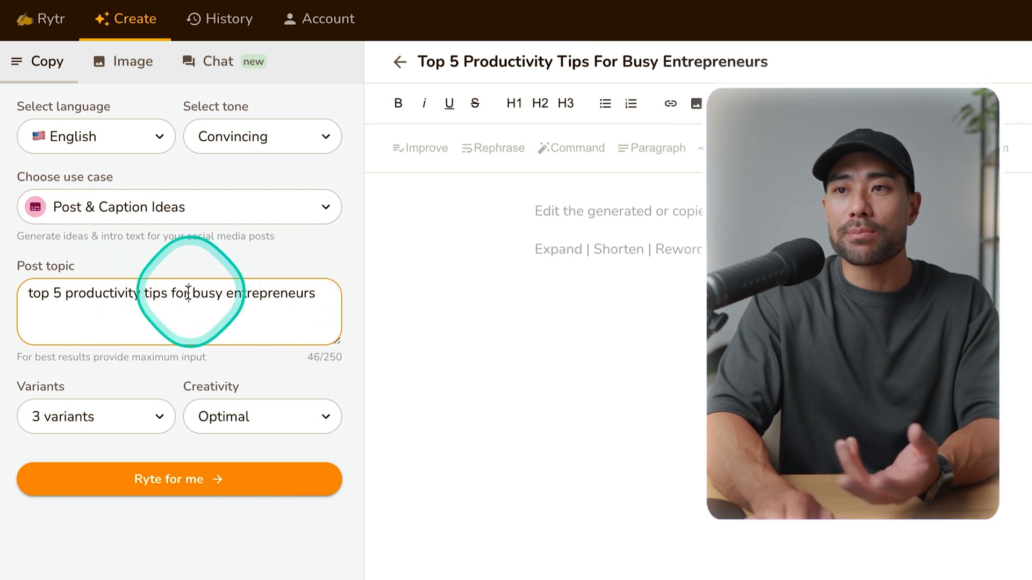
pyautogui.click(96, 419)
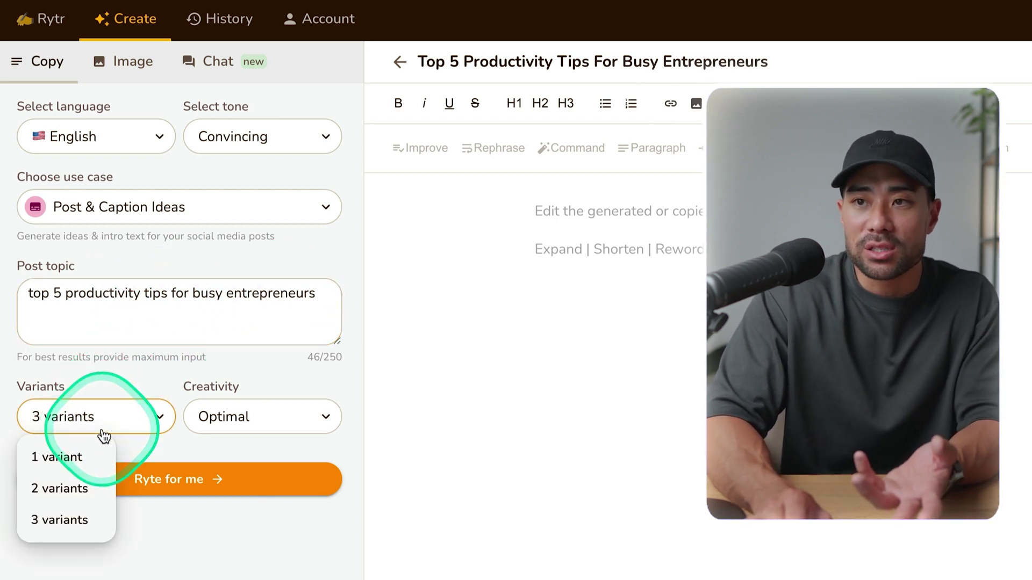
pyautogui.click(60, 519)
pyautogui.click(277, 419)
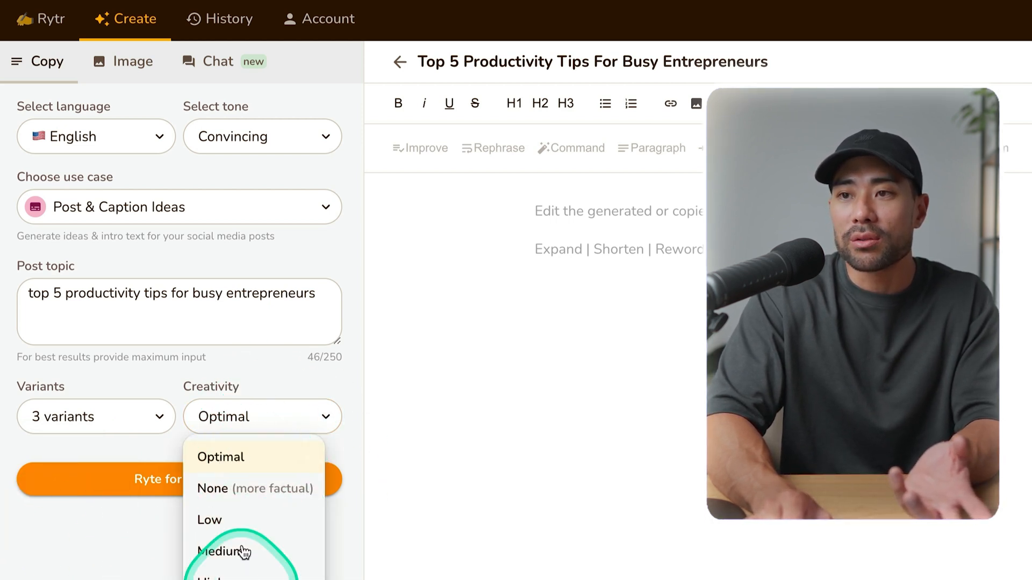
pyautogui.click(242, 457)
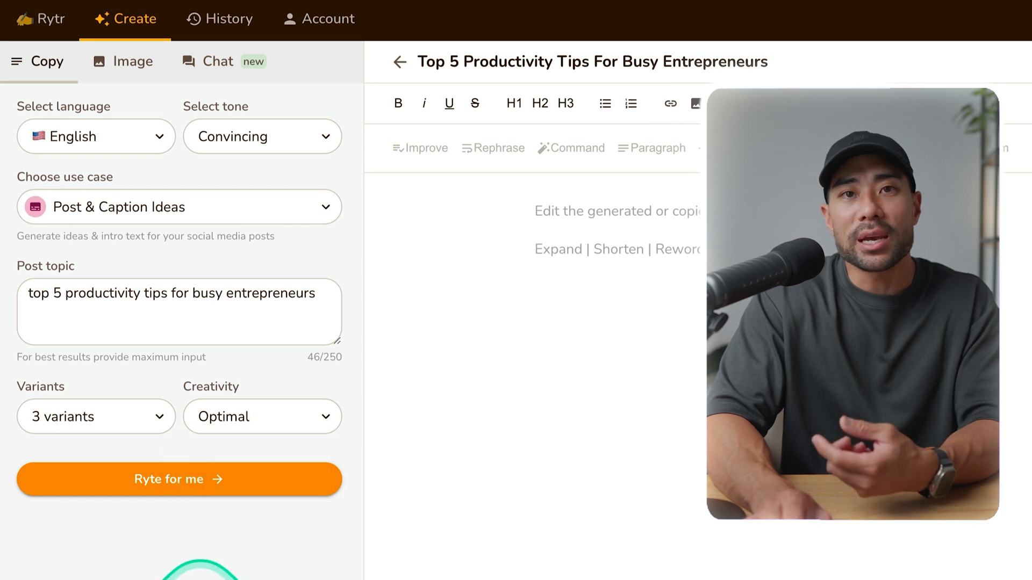
pyautogui.click(186, 481)
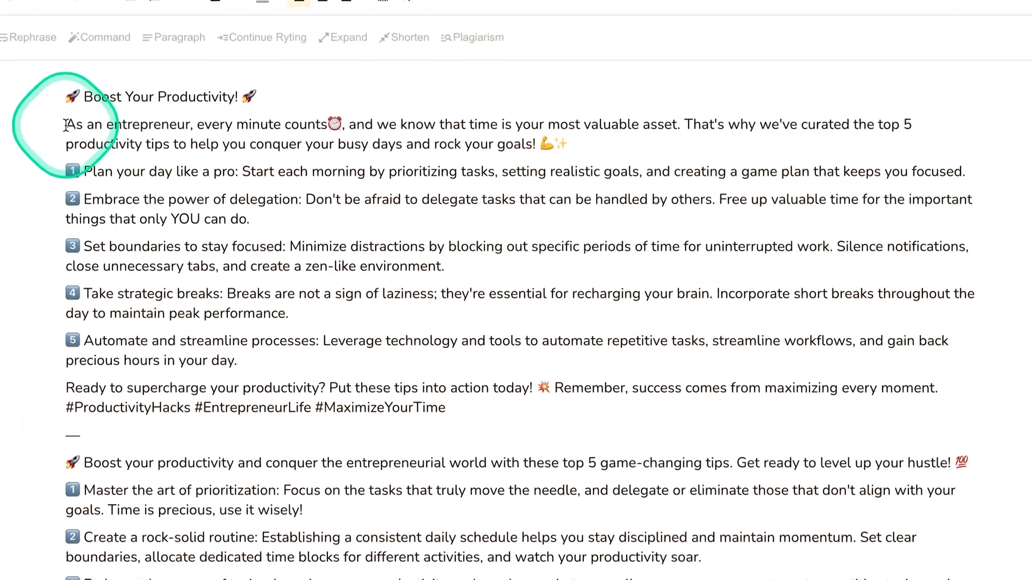
# - Highlight and read through the first two generated captions, Boost Your Productivity and the second variant
pyautogui.moveTo(72, 127); pyautogui.dragTo(622, 424)
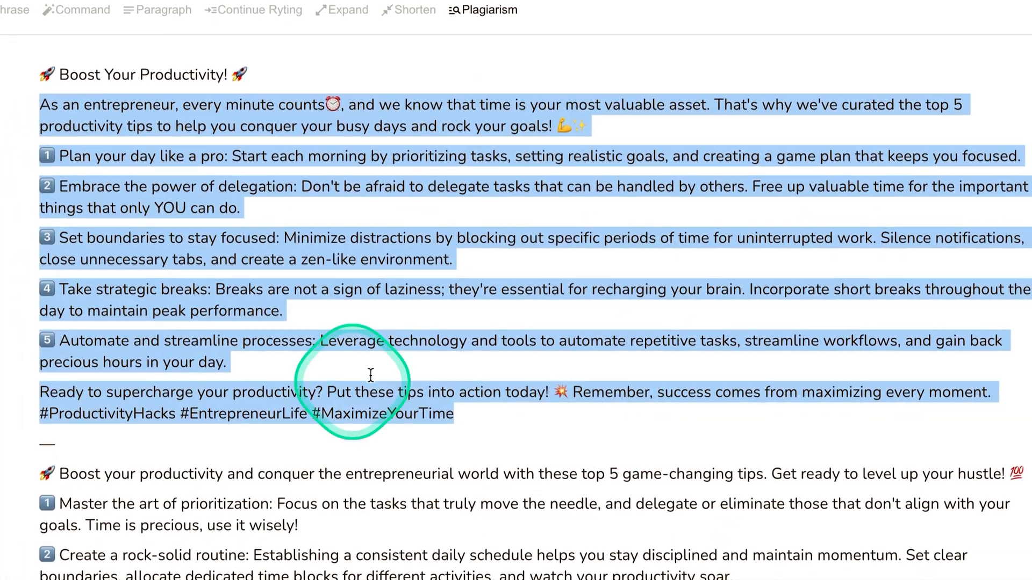
pyautogui.click(500, 422)
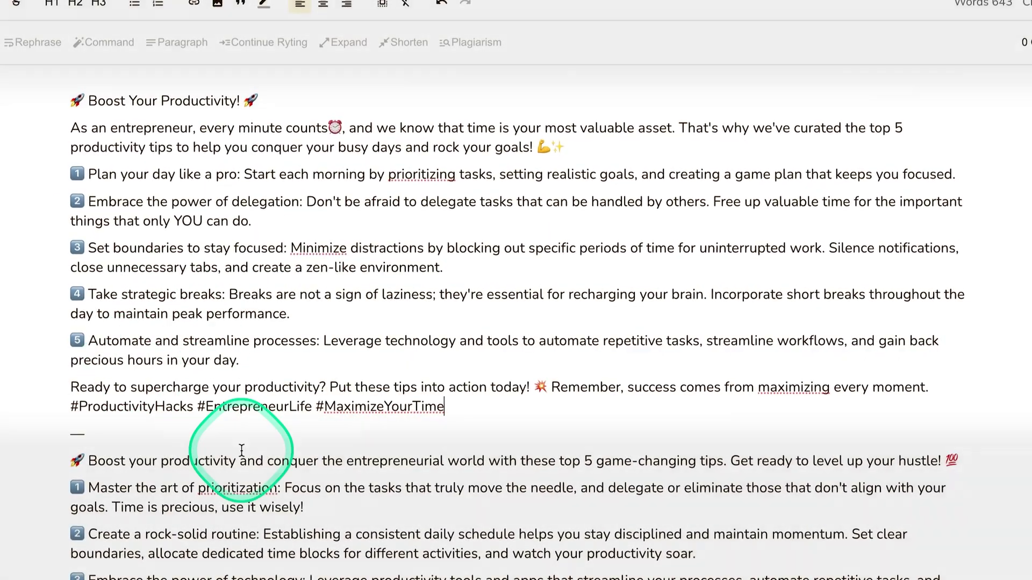
pyautogui.scroll(-5, 186, 347)
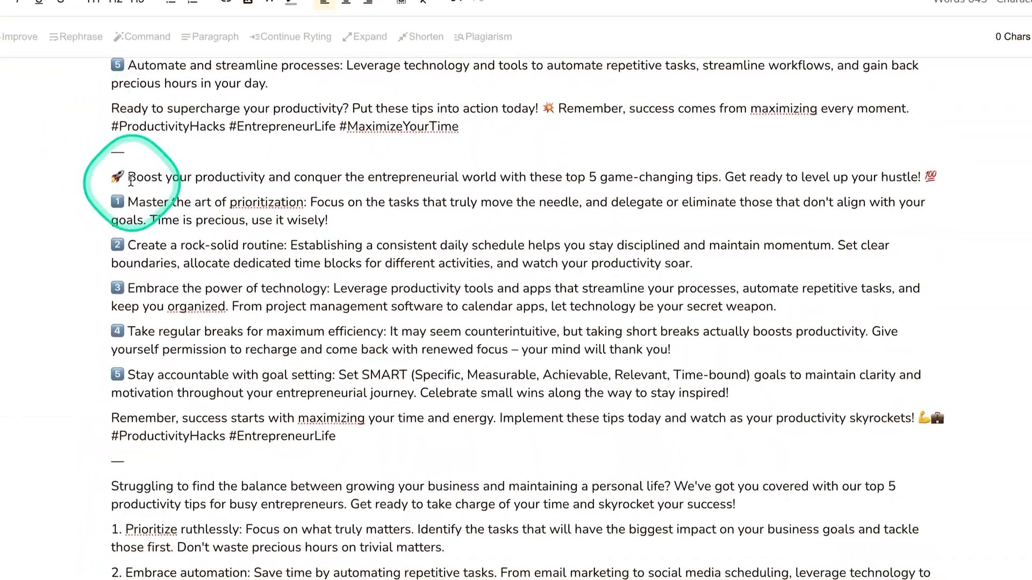
pyautogui.moveTo(88, 186); pyautogui.dragTo(499, 392)
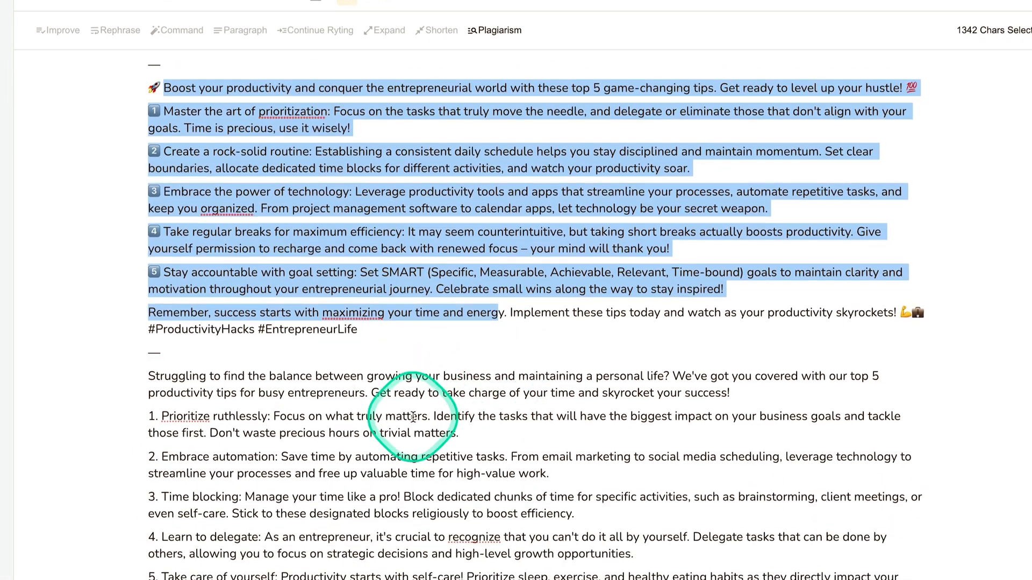